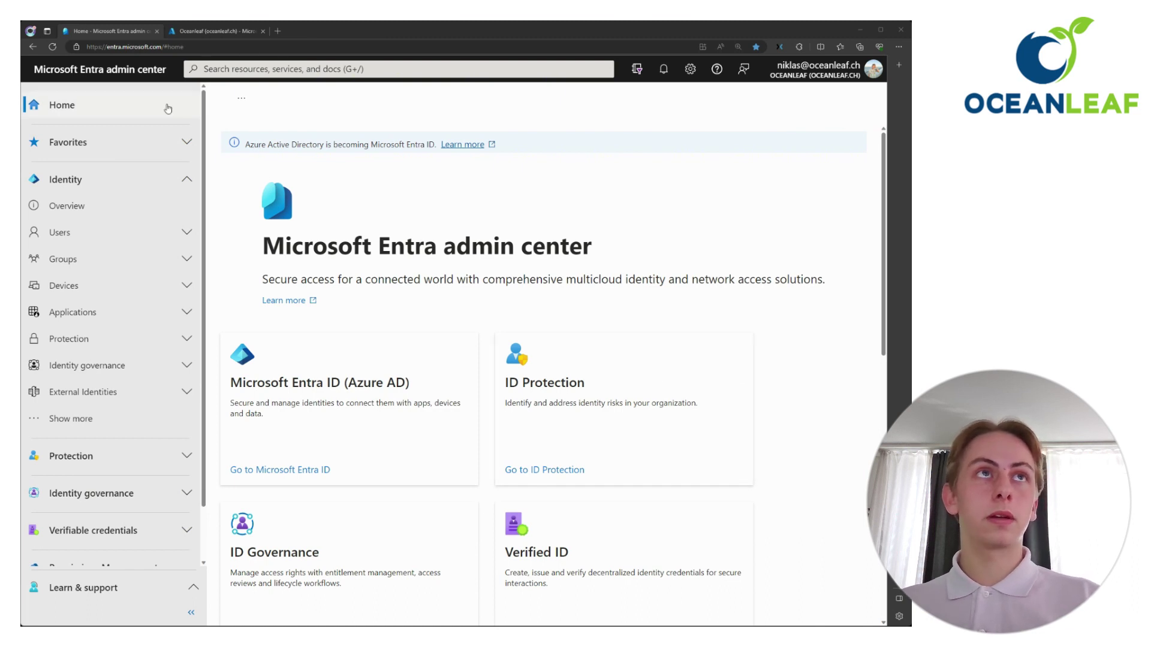
# Open Entra Devices > Device settings and confirm Azure AD LAPS is set to Yes.
pyautogui.click(112, 296)
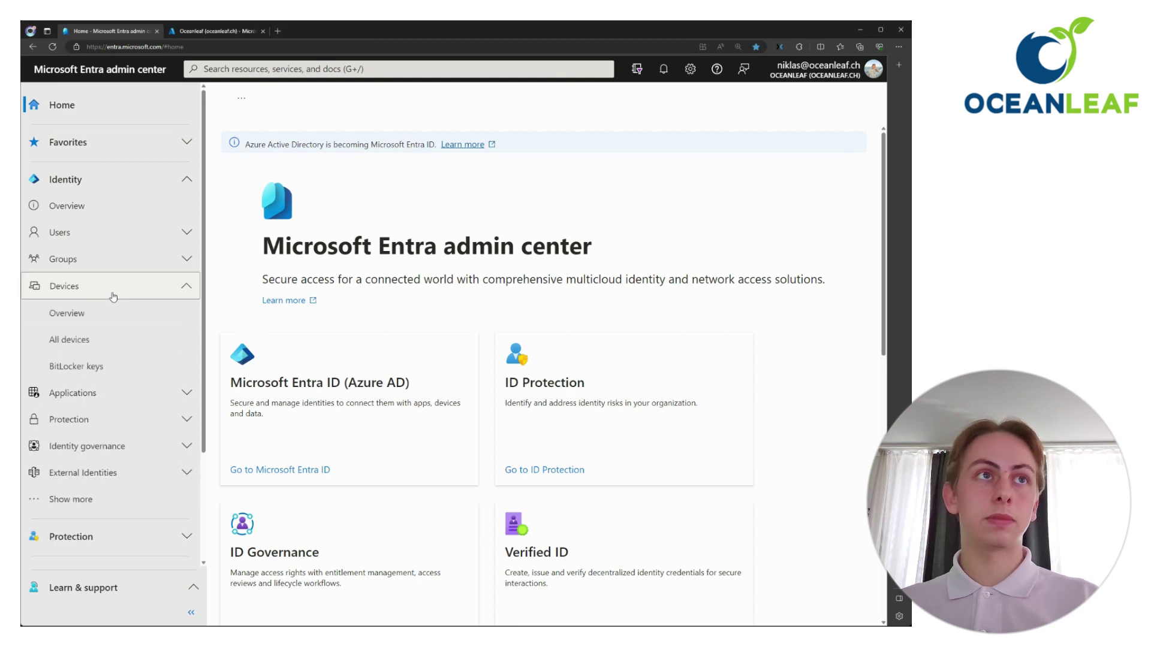
pyautogui.click(97, 322)
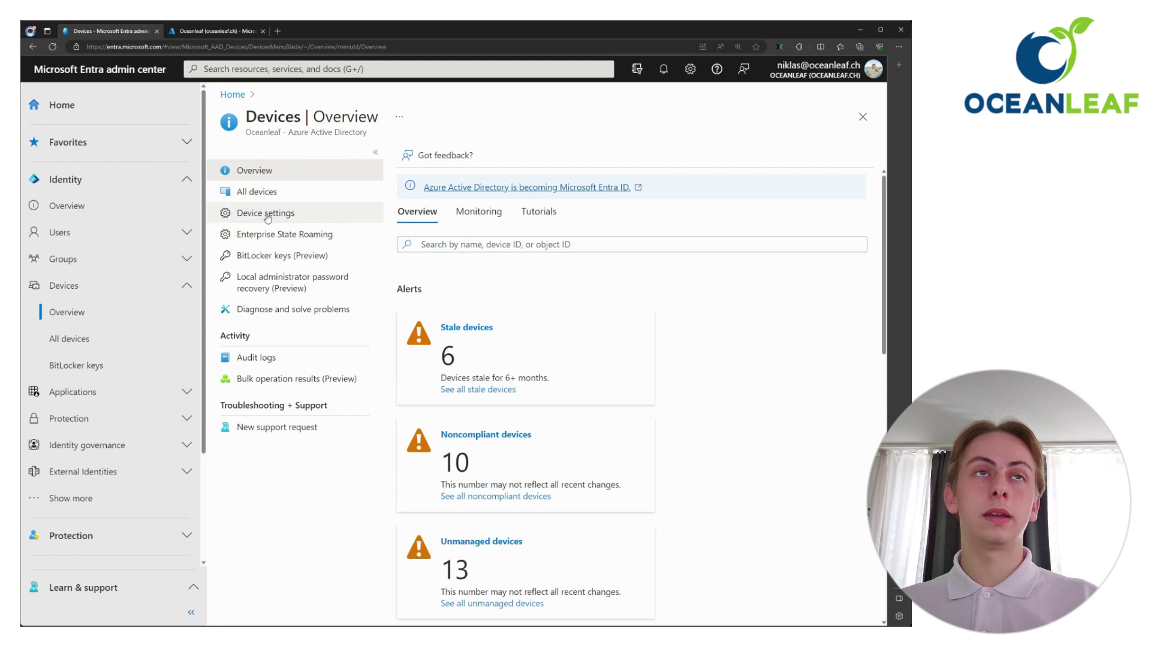
pyautogui.click(267, 217)
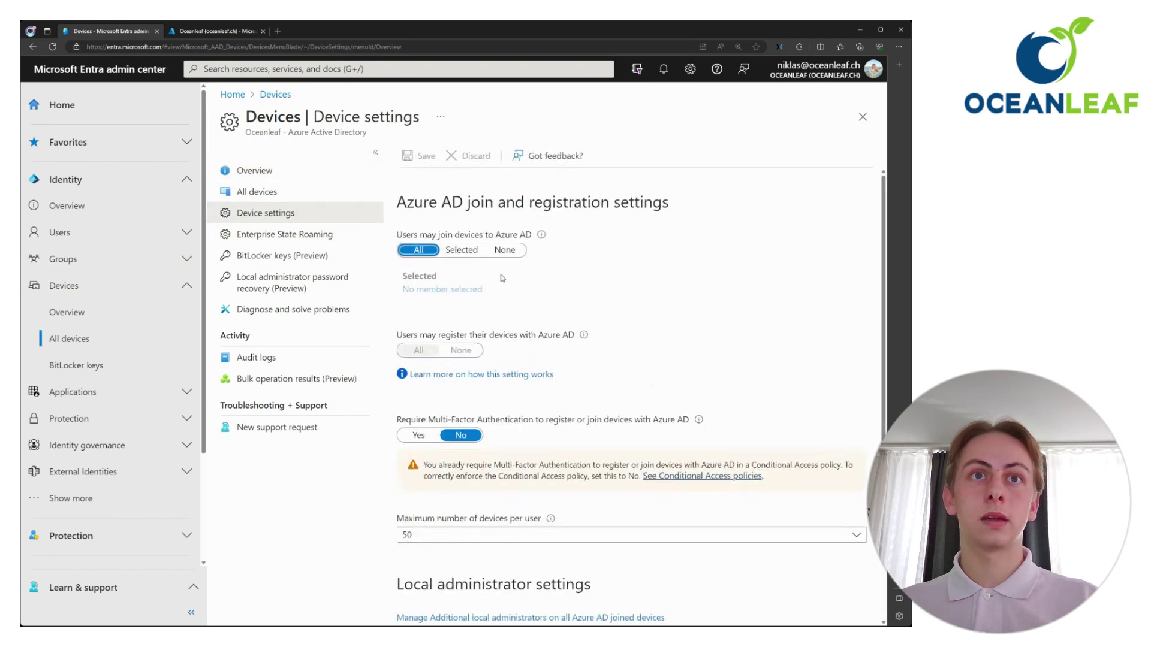
pyautogui.scroll(-3, 503, 278)
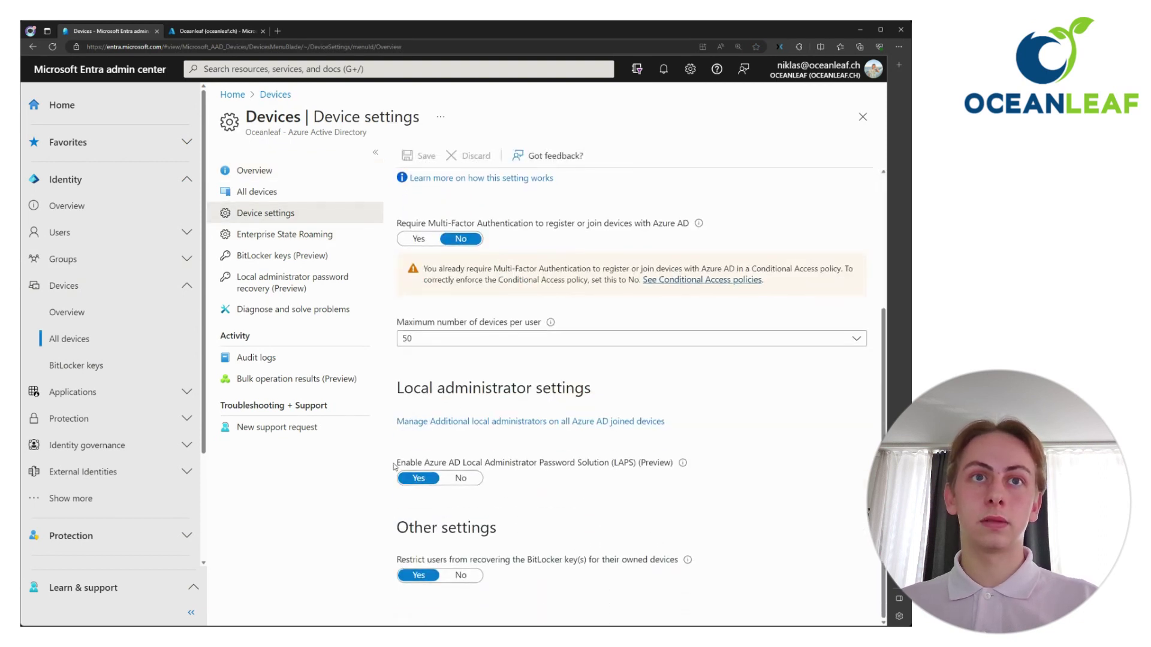
pyautogui.moveTo(395, 467); pyautogui.dragTo(675, 469)
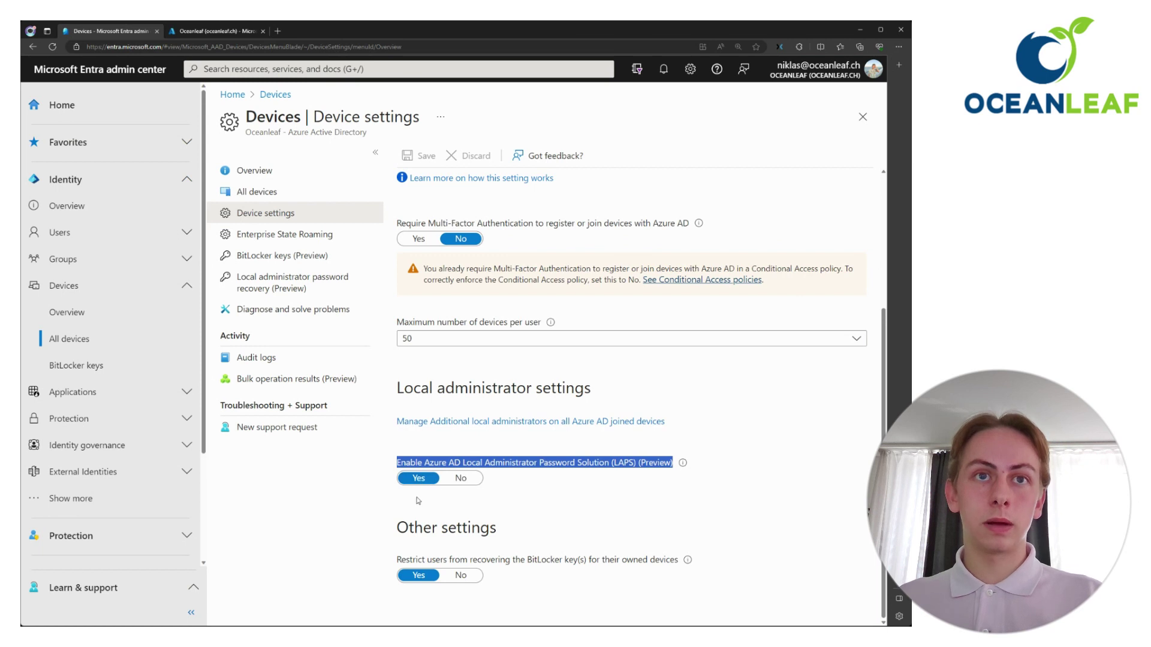
# Start an Account protection policy for Windows 10 and later using the Windows LAPS profile.
pyautogui.click(214, 28)
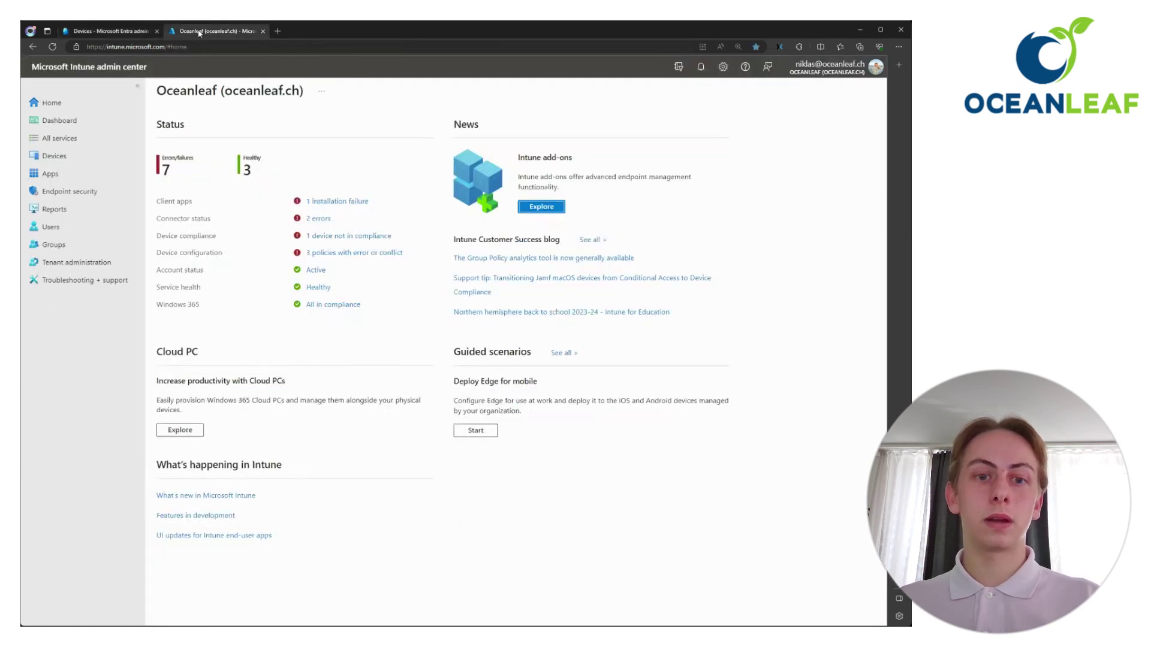
pyautogui.click(84, 193)
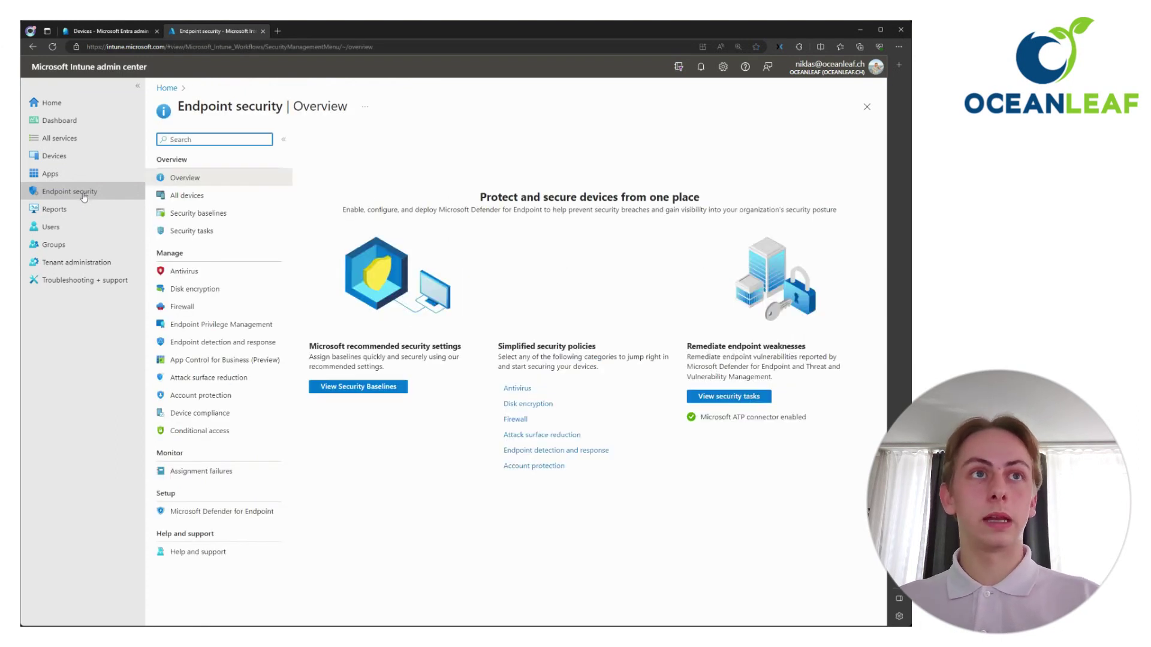
pyautogui.click(204, 396)
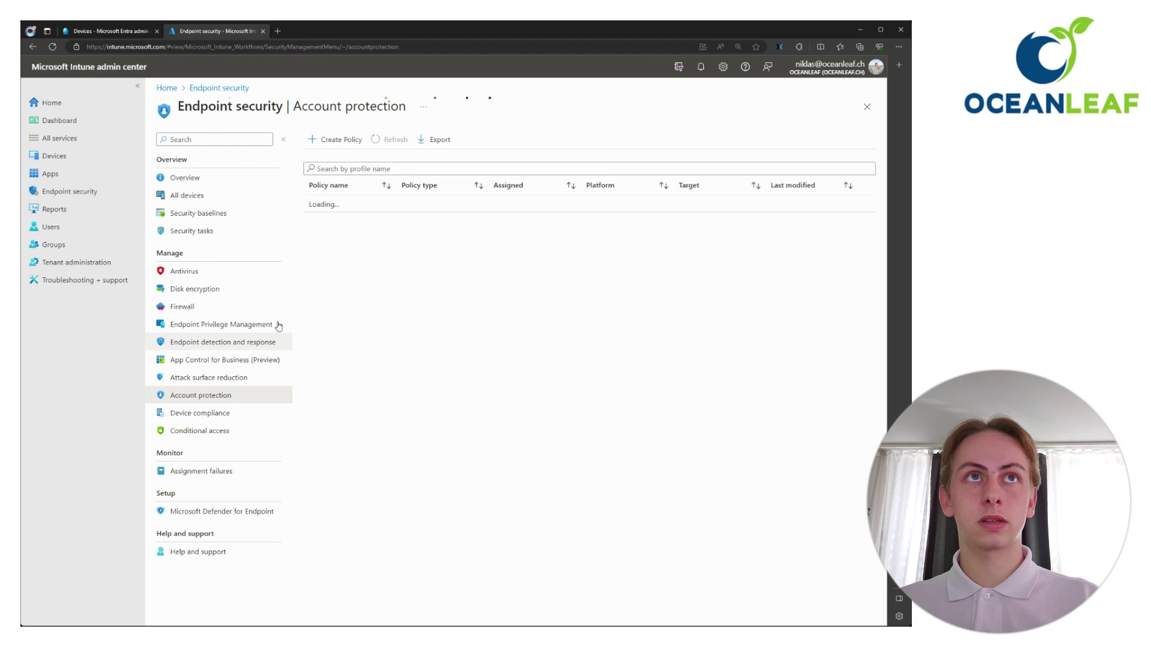
pyautogui.click(333, 139)
pyautogui.click(630, 153)
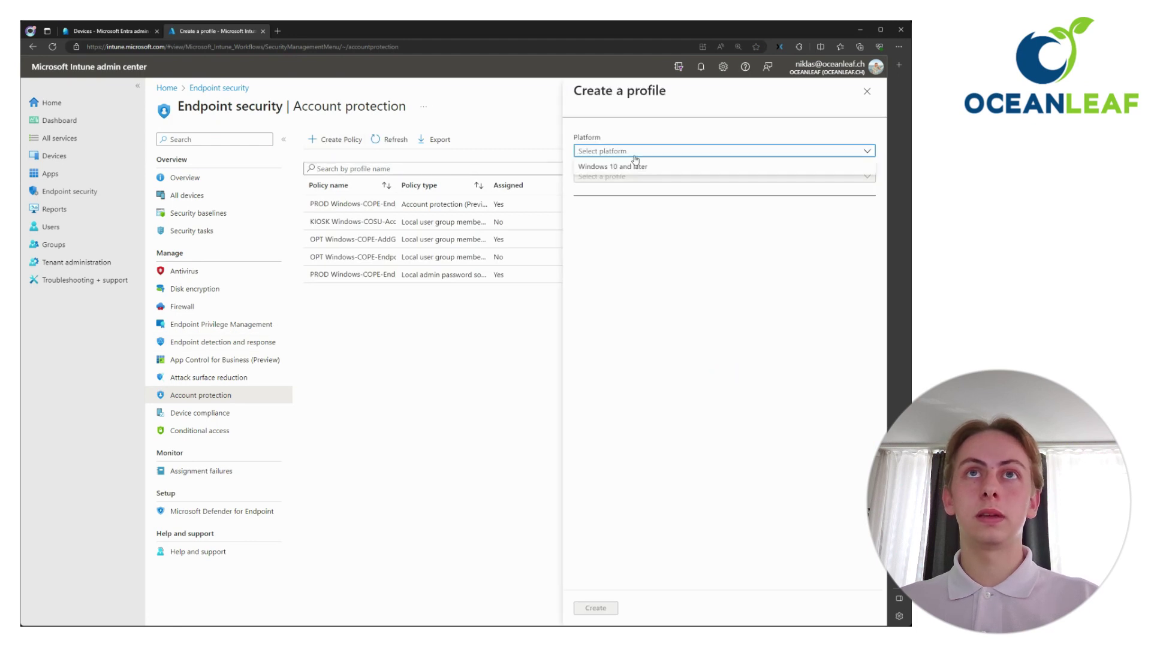
pyautogui.click(625, 168)
pyautogui.click(620, 177)
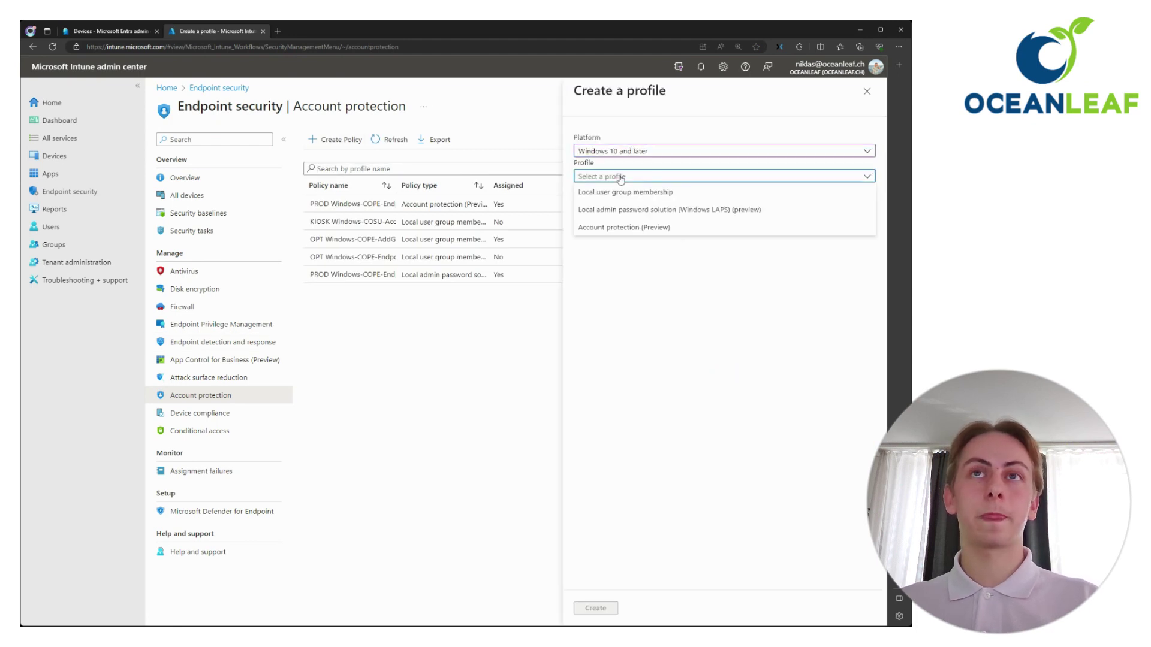
pyautogui.click(632, 210)
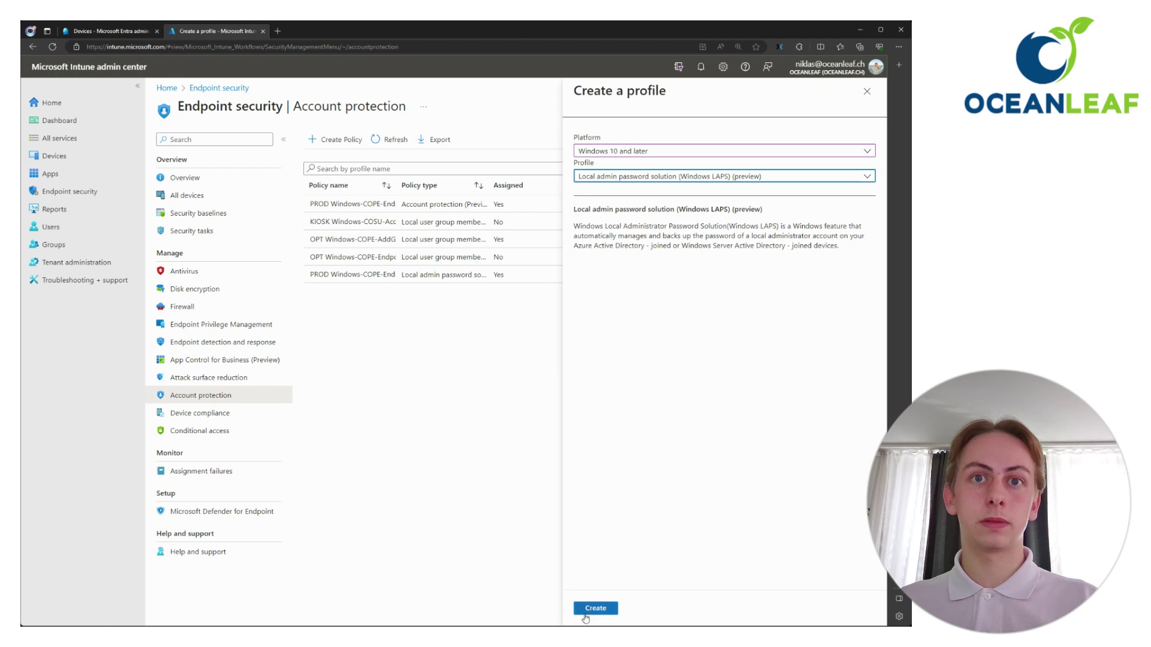
# Create the profile, name it 'Windows LAPS policy', and continue to configuration settings.
pyautogui.click(596, 608)
pyautogui.click(324, 172)
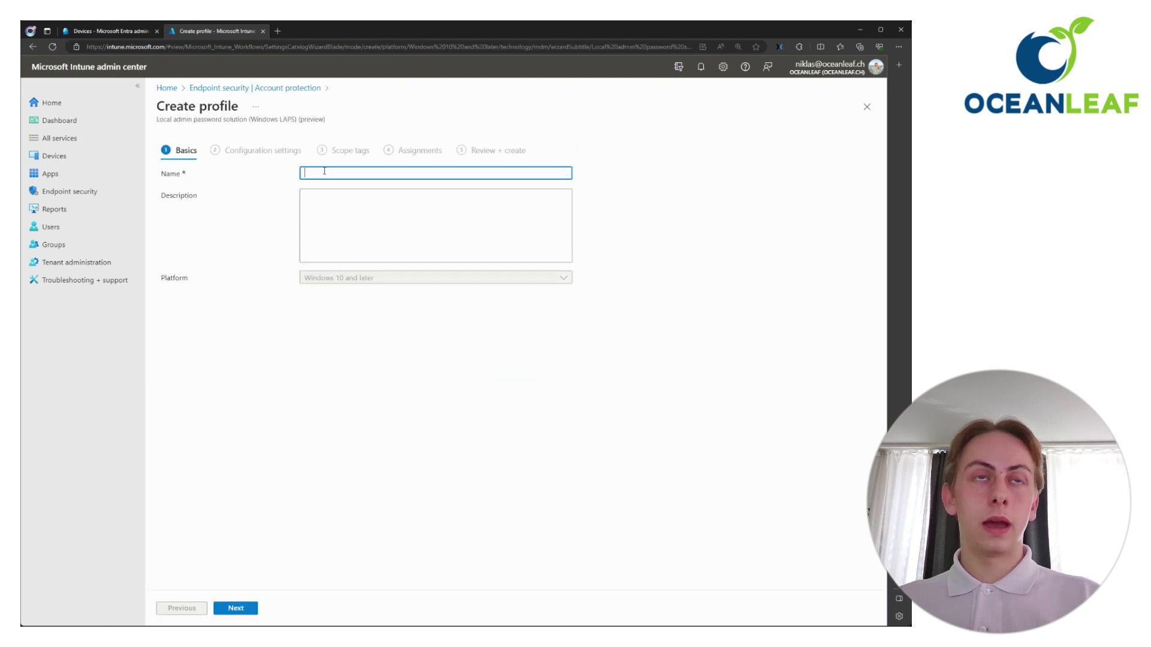
pyautogui.write('Wind')
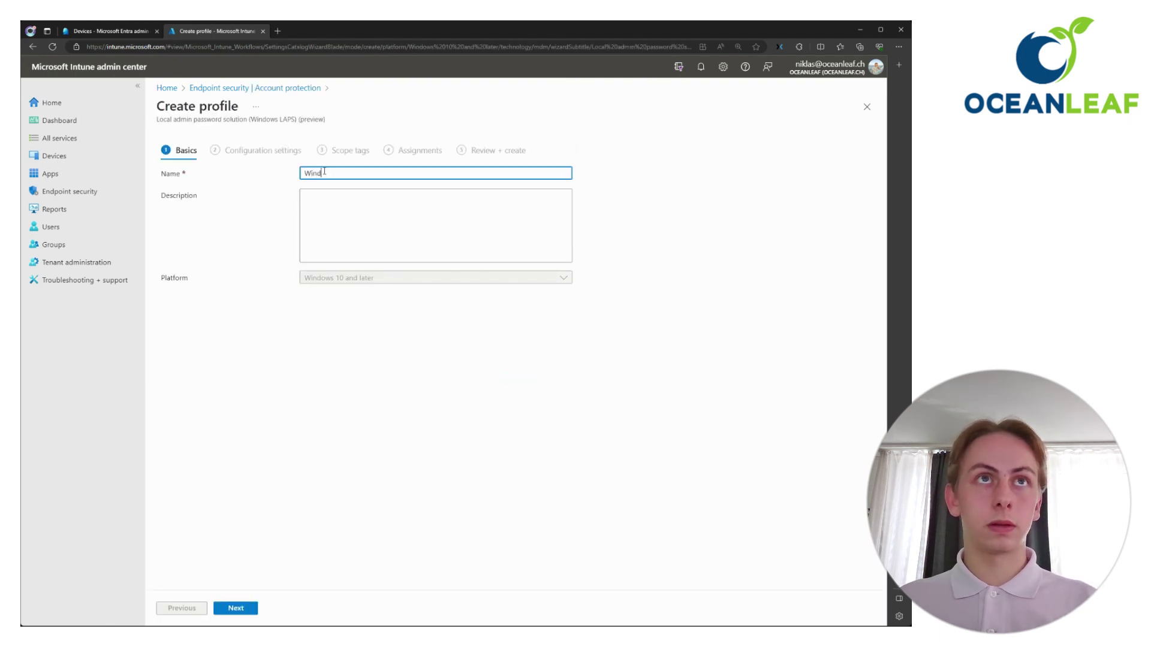
pyautogui.write('ows LAPS policy')
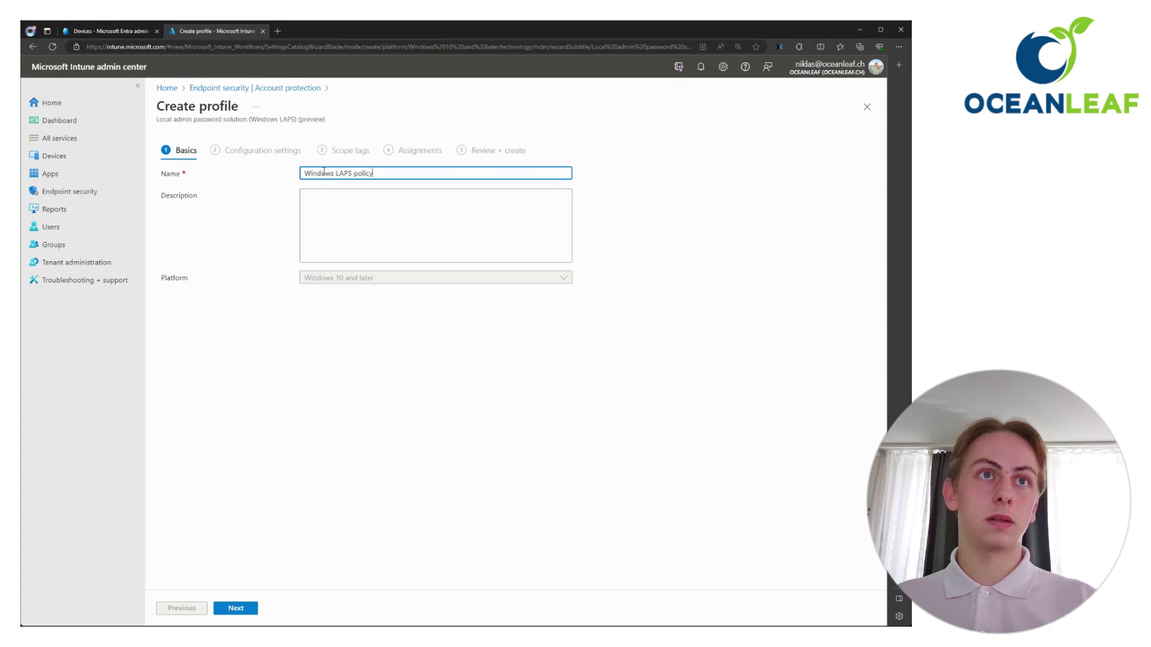
pyautogui.click(237, 614)
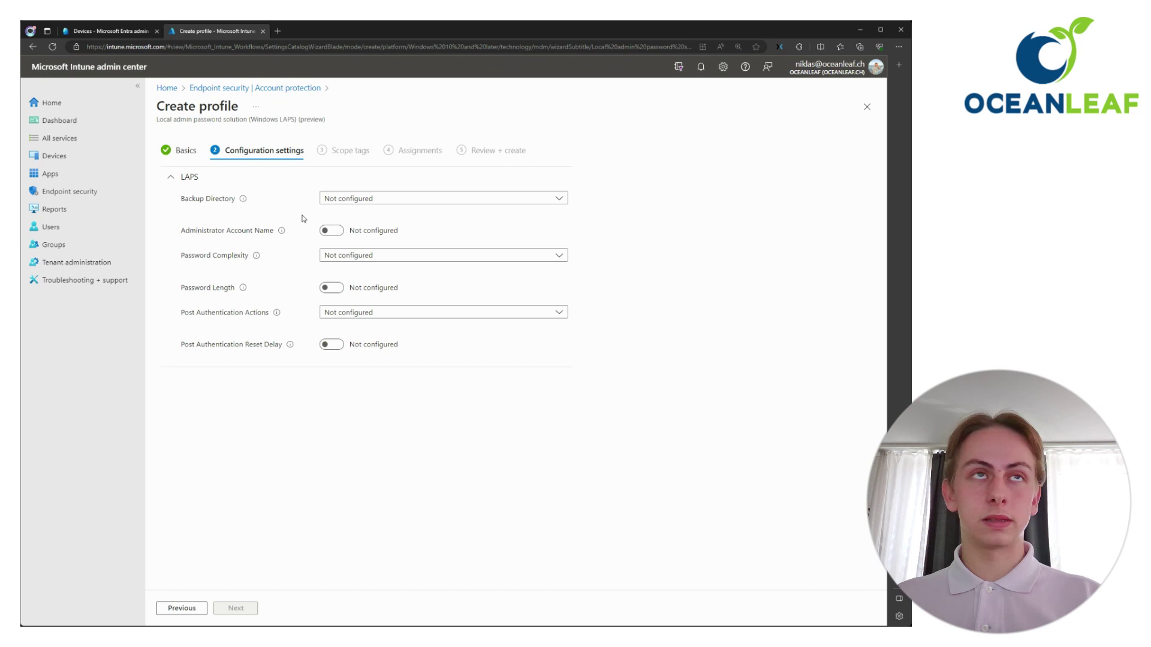
# Back up passwords to Azure AD only, enable 30-day password age, and name the admin account 'ladmin'.
pyautogui.click(340, 204)
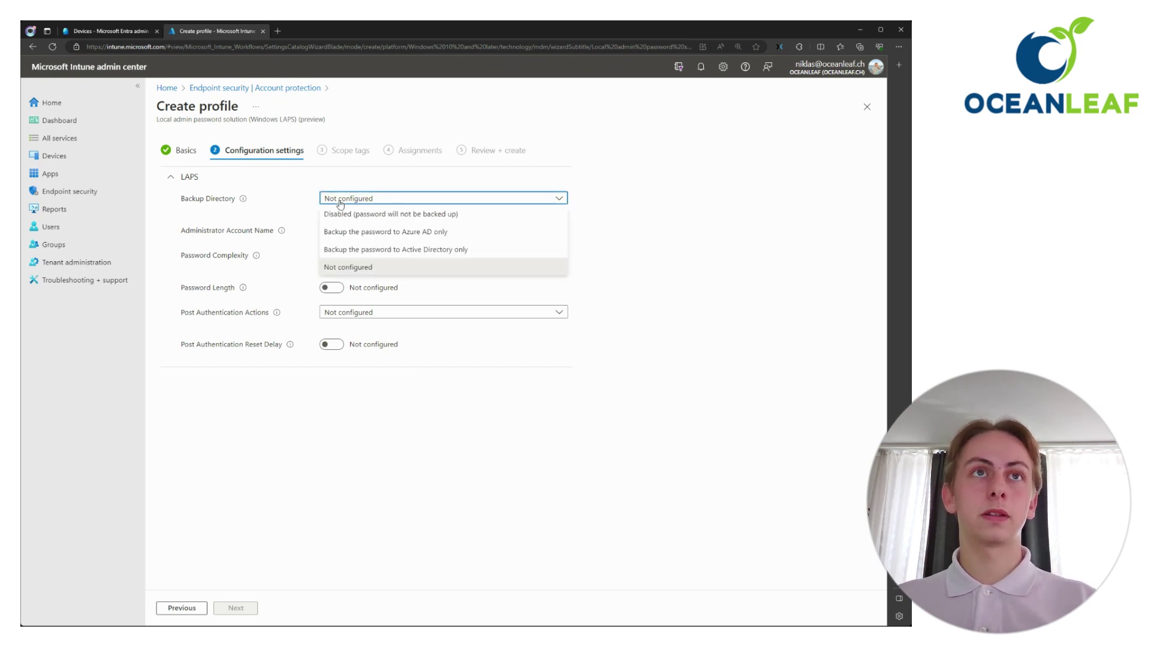
pyautogui.click(367, 234)
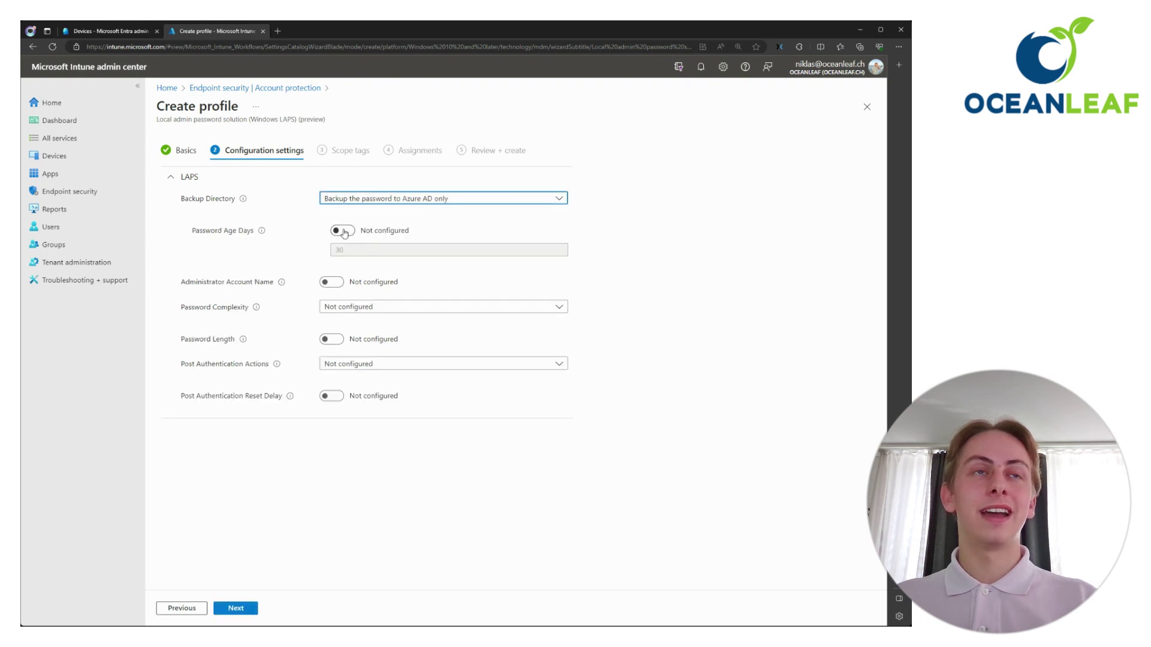
pyautogui.click(341, 232)
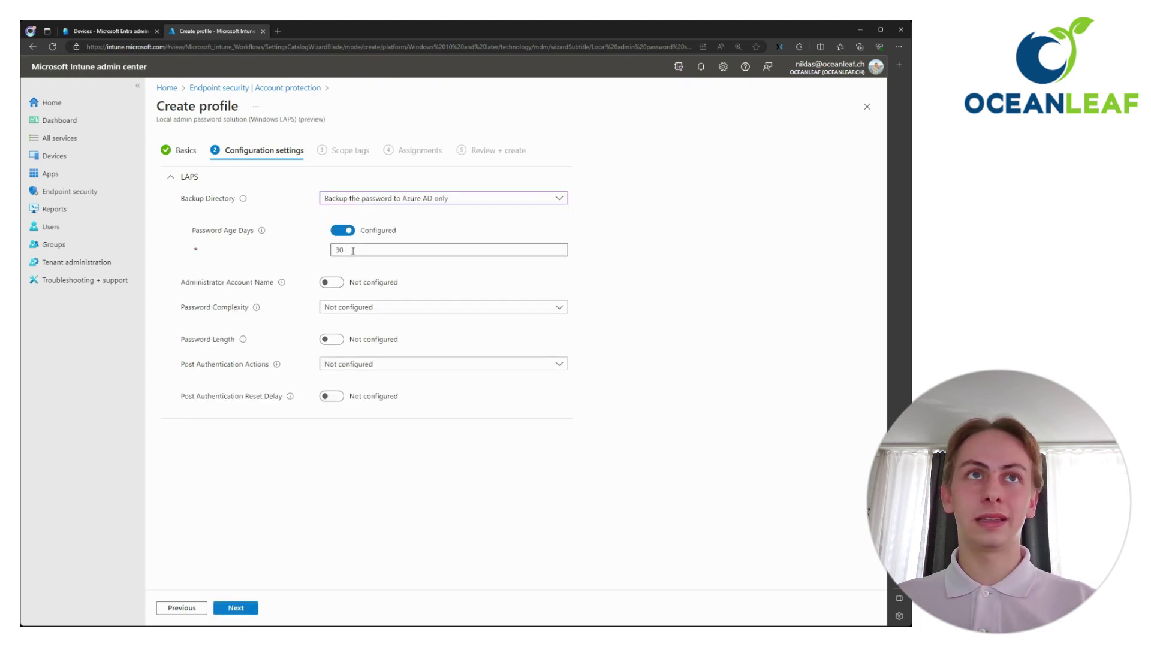
pyautogui.moveTo(282, 285)
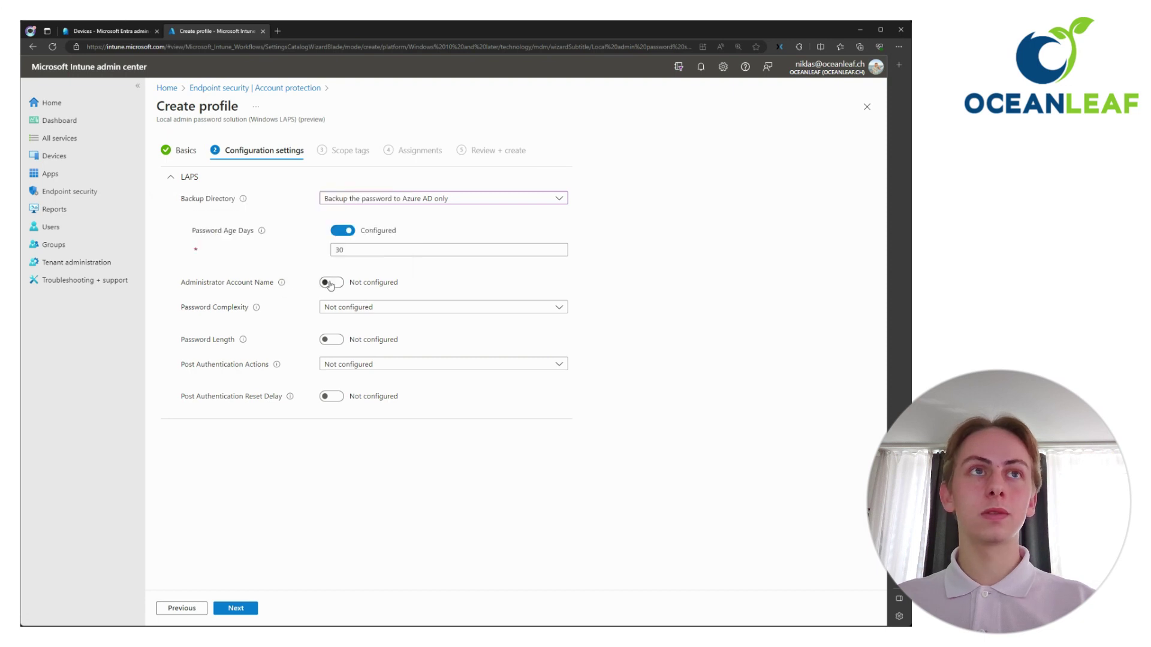
pyautogui.click(329, 285)
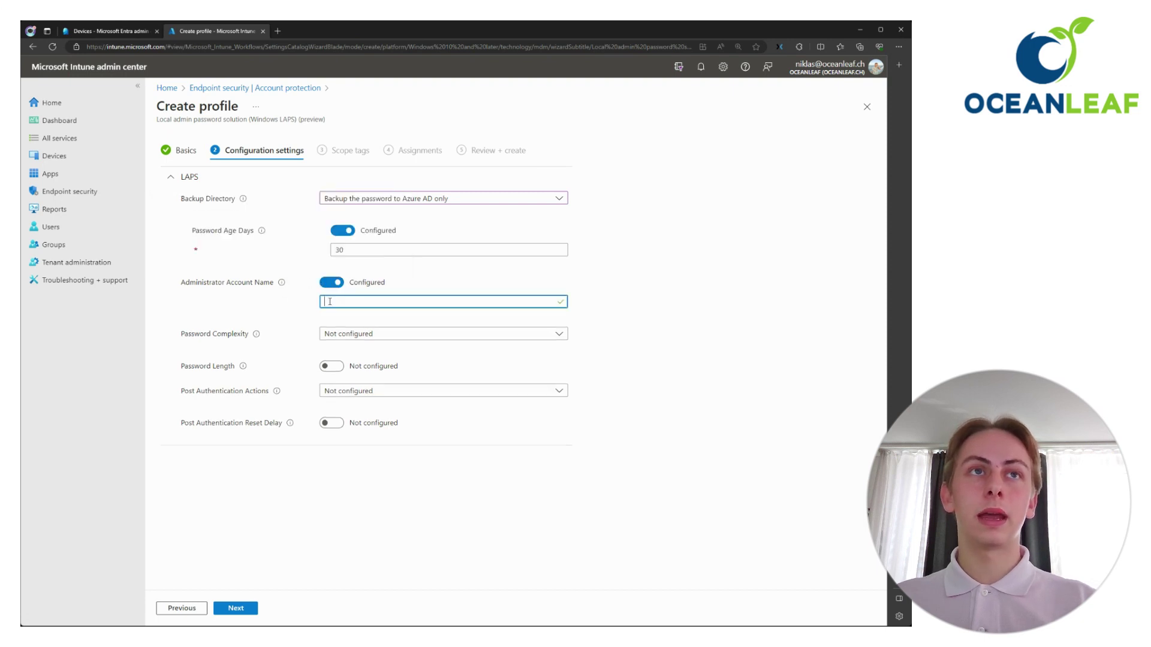
pyautogui.write('la')
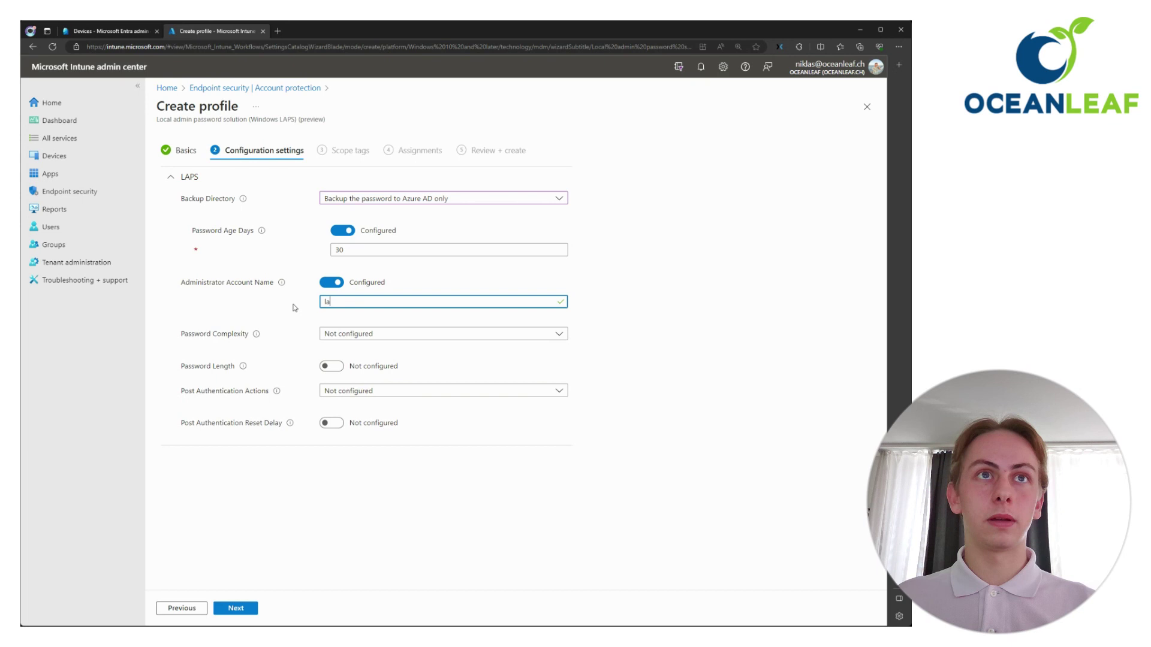
pyautogui.write('dmin')
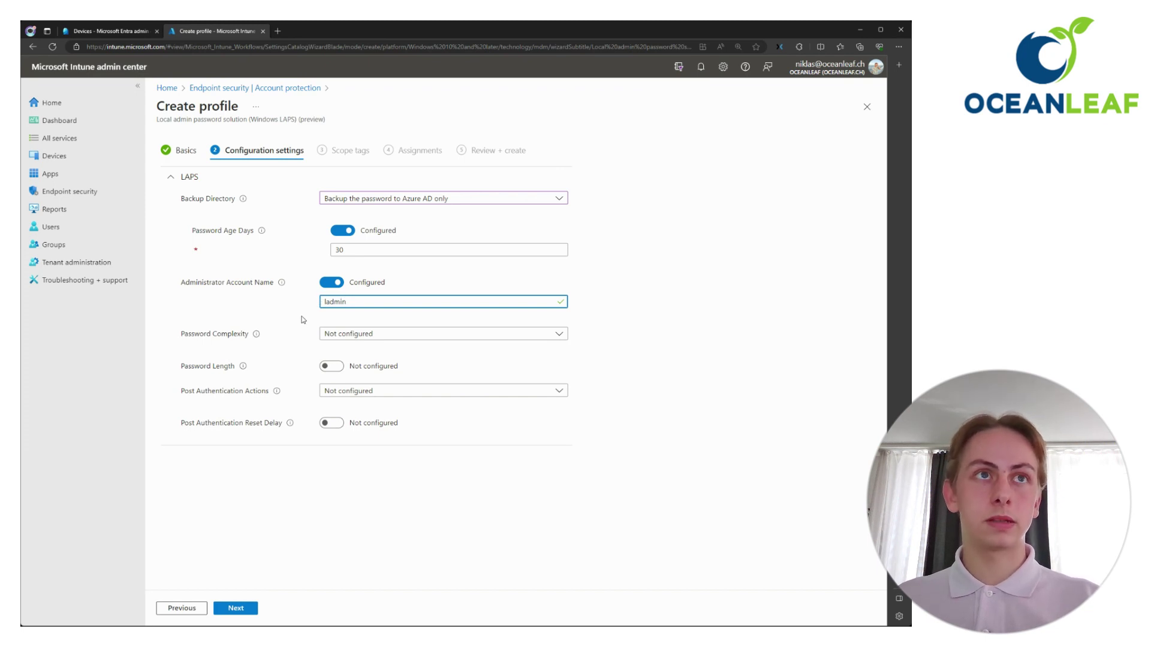
# Require letters, numbers and special characters, with a password length of 14.
pyautogui.click(330, 334)
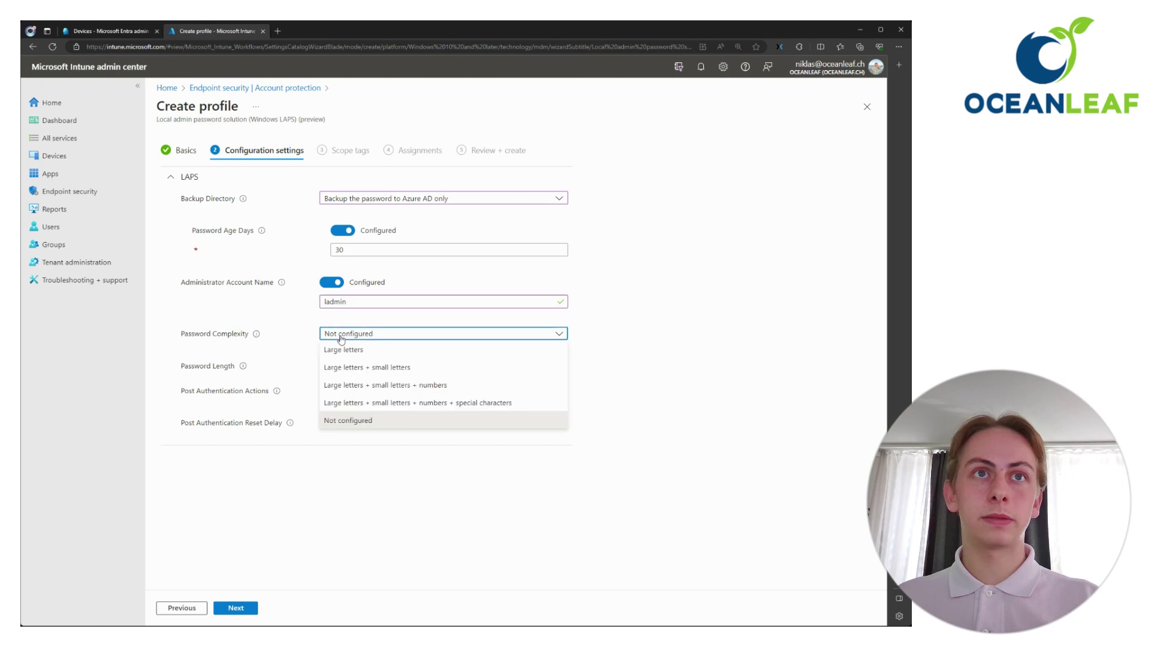
pyautogui.click(416, 404)
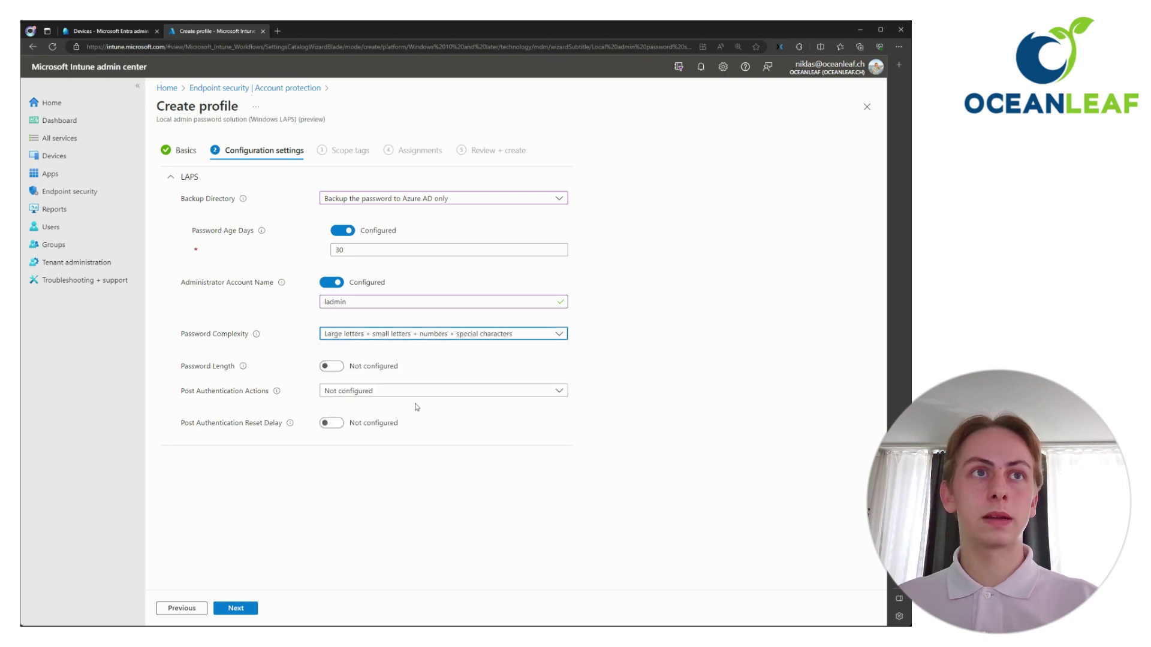
pyautogui.click(329, 367)
pyautogui.click(345, 387)
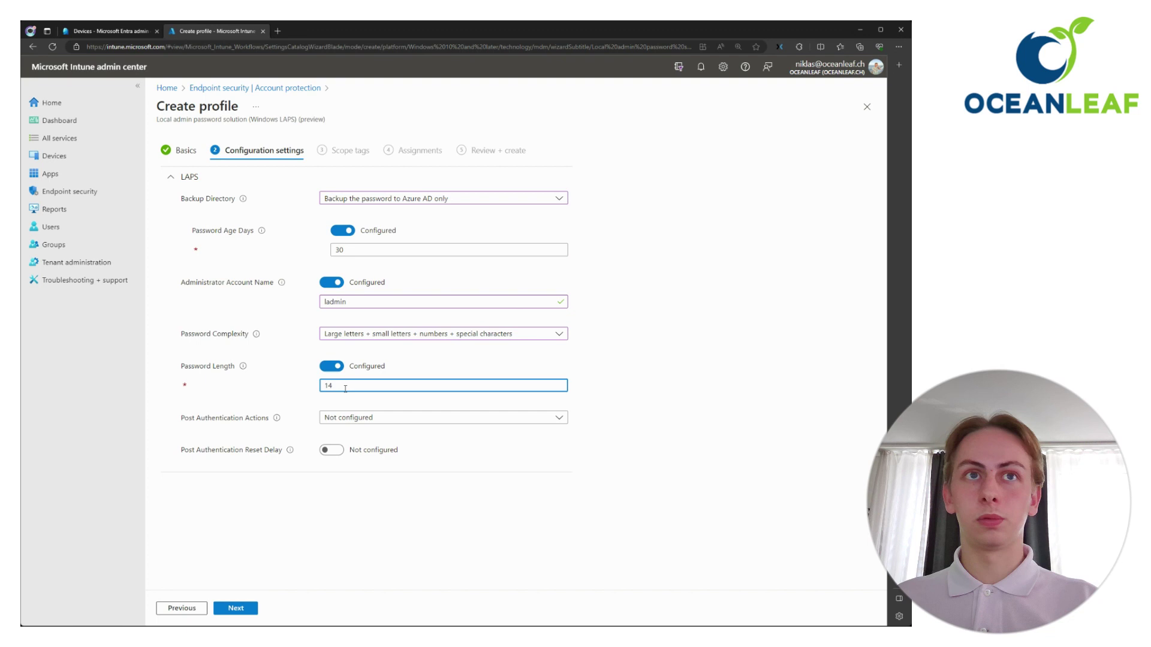
# Reset the password and log off after use, with a reset delay of 4.
pyautogui.click(343, 419)
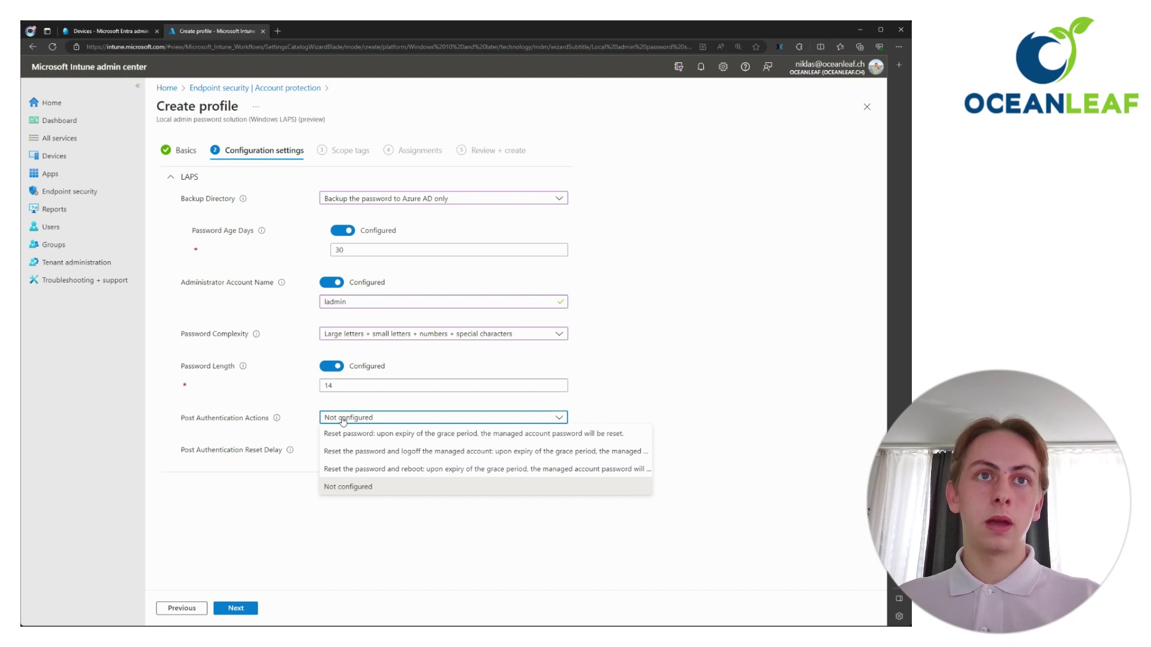
pyautogui.click(386, 454)
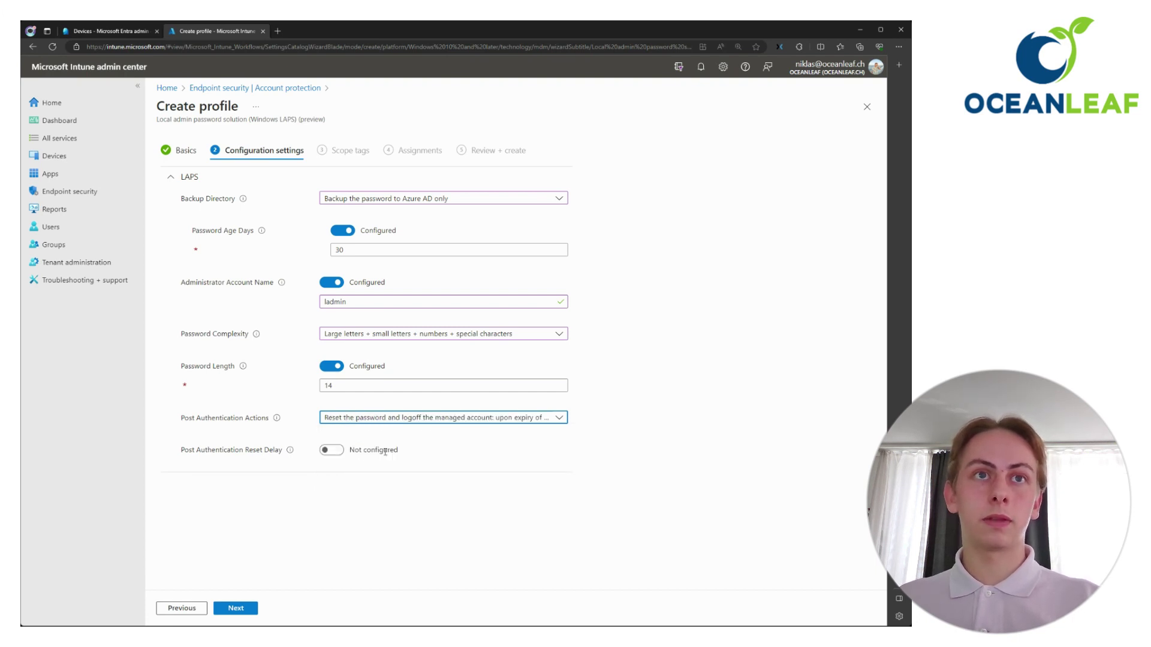
pyautogui.click(331, 451)
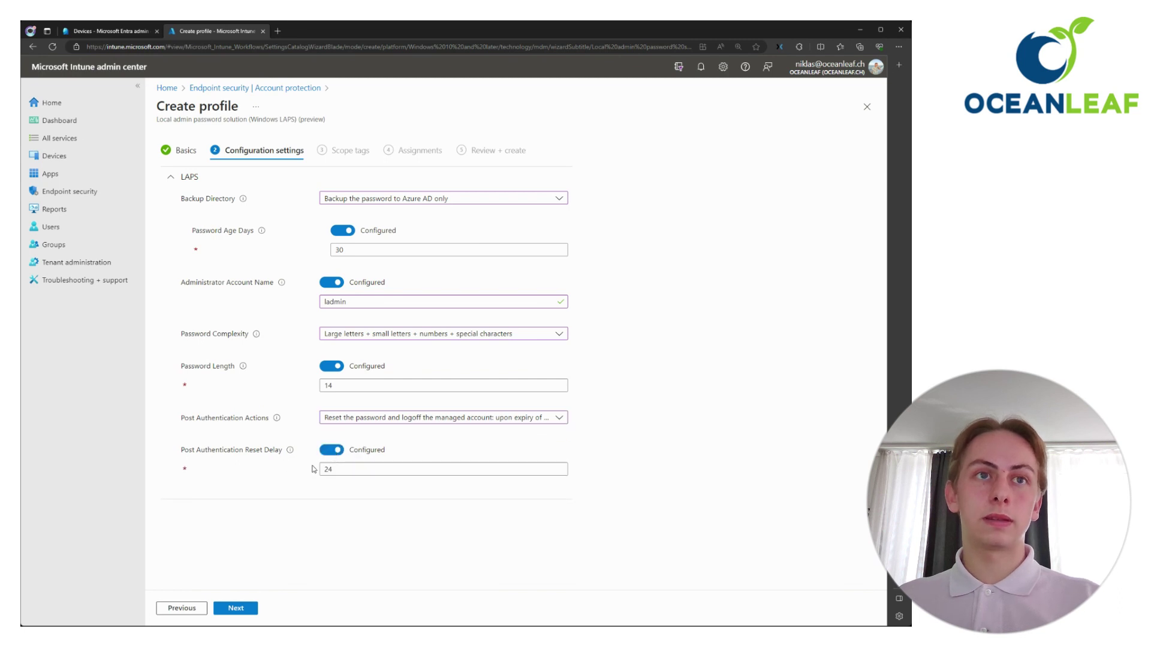
pyautogui.moveTo(331, 469); pyautogui.dragTo(315, 470)
pyautogui.write('4')
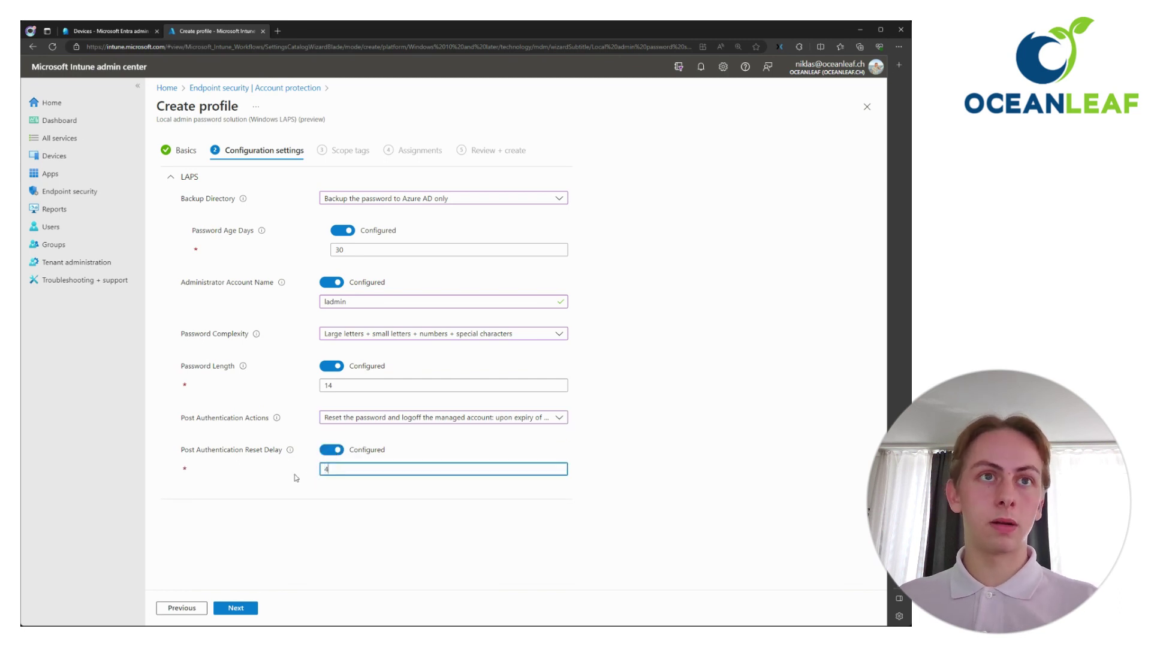
pyautogui.click(297, 479)
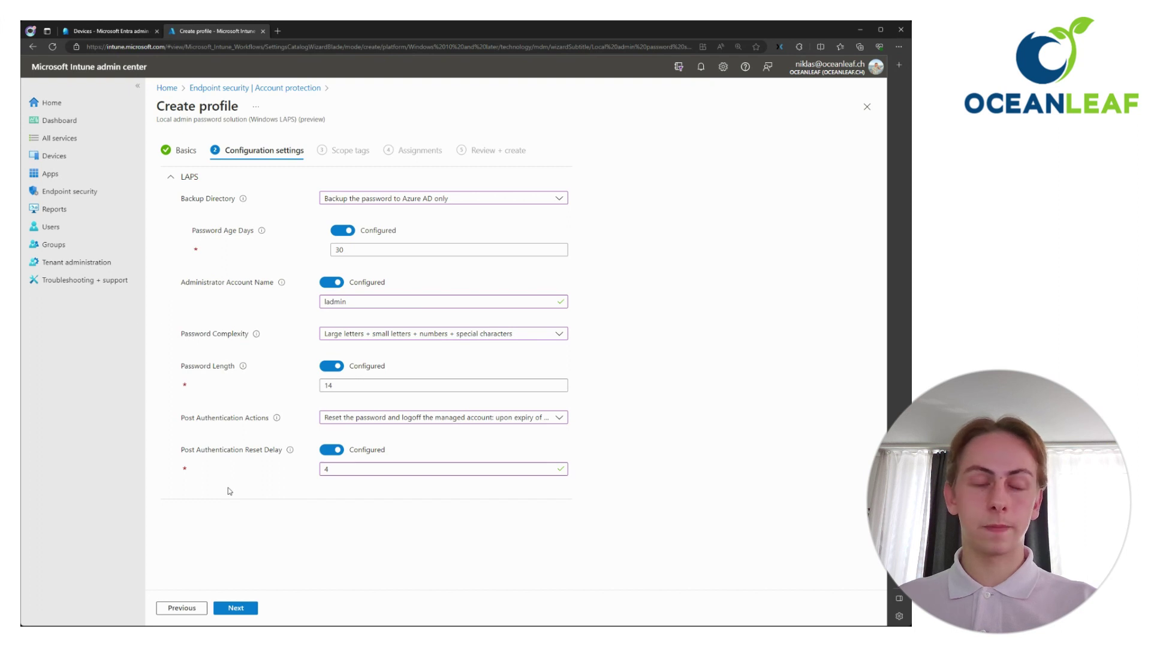
# Skip past scope tags and assign the LAPS profile to All devices.
pyautogui.click(236, 609)
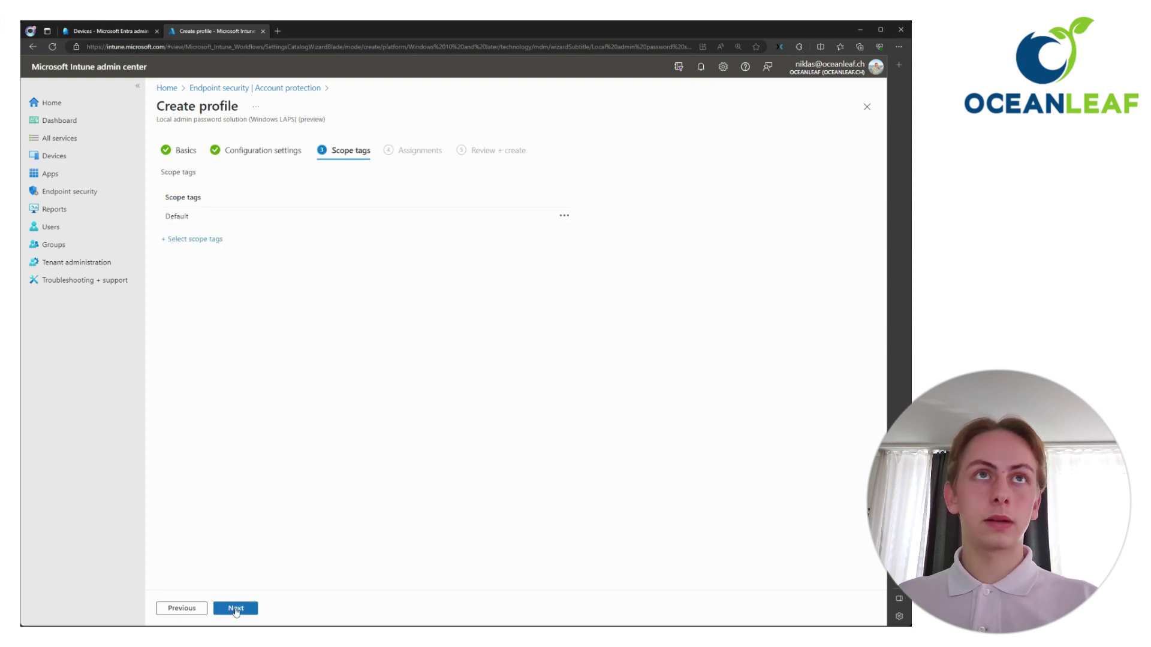
pyautogui.click(236, 609)
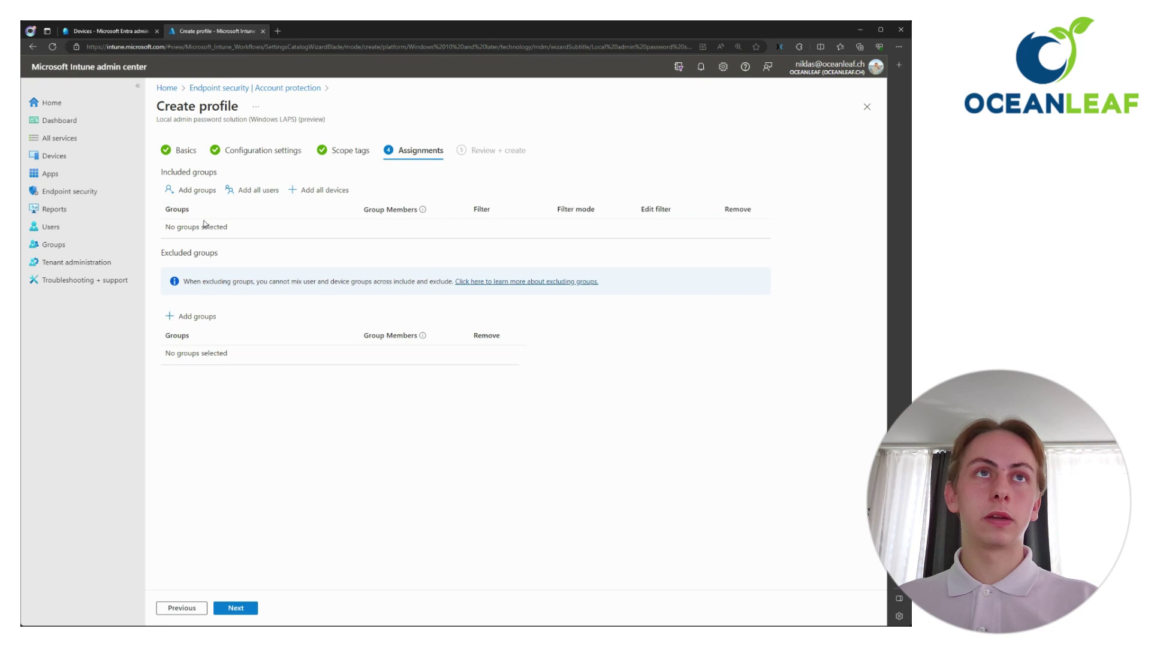
pyautogui.click(307, 196)
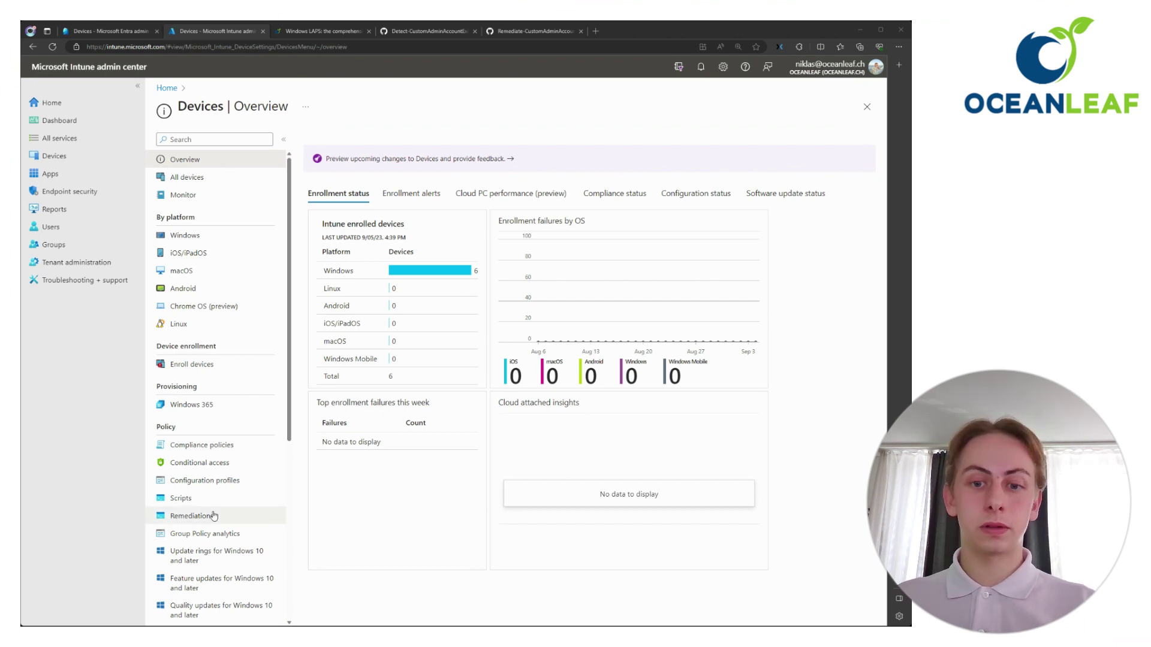
# Create a remediation script package named 'Create LAPS admin' and continue to its settings.
pyautogui.click(214, 516)
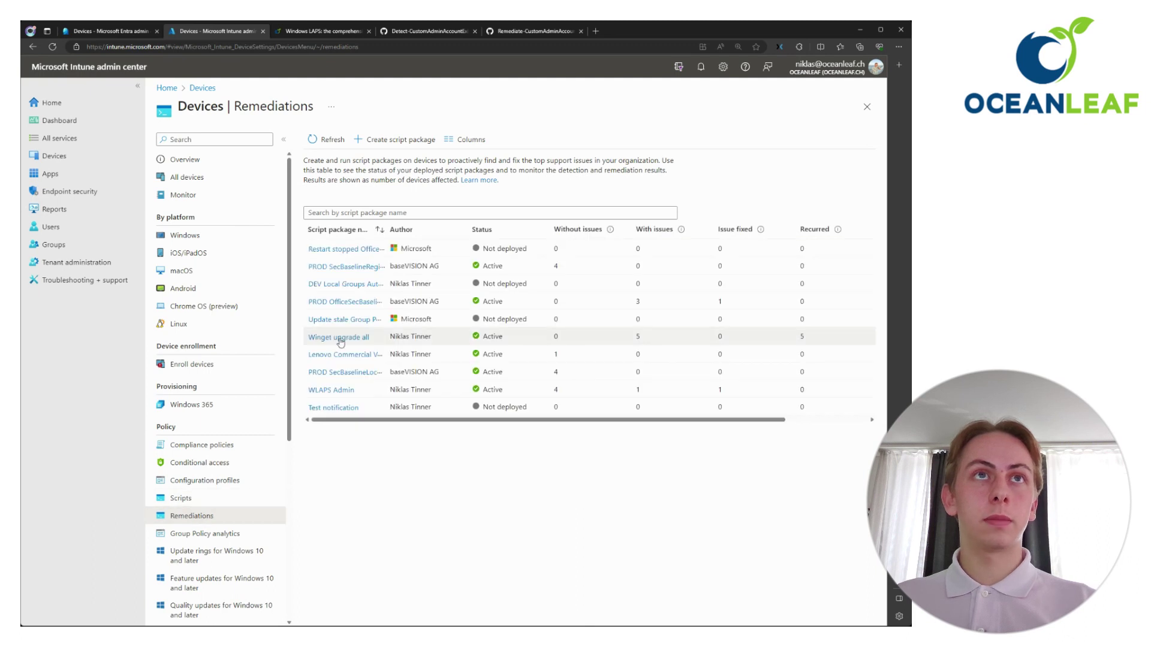
pyautogui.click(376, 140)
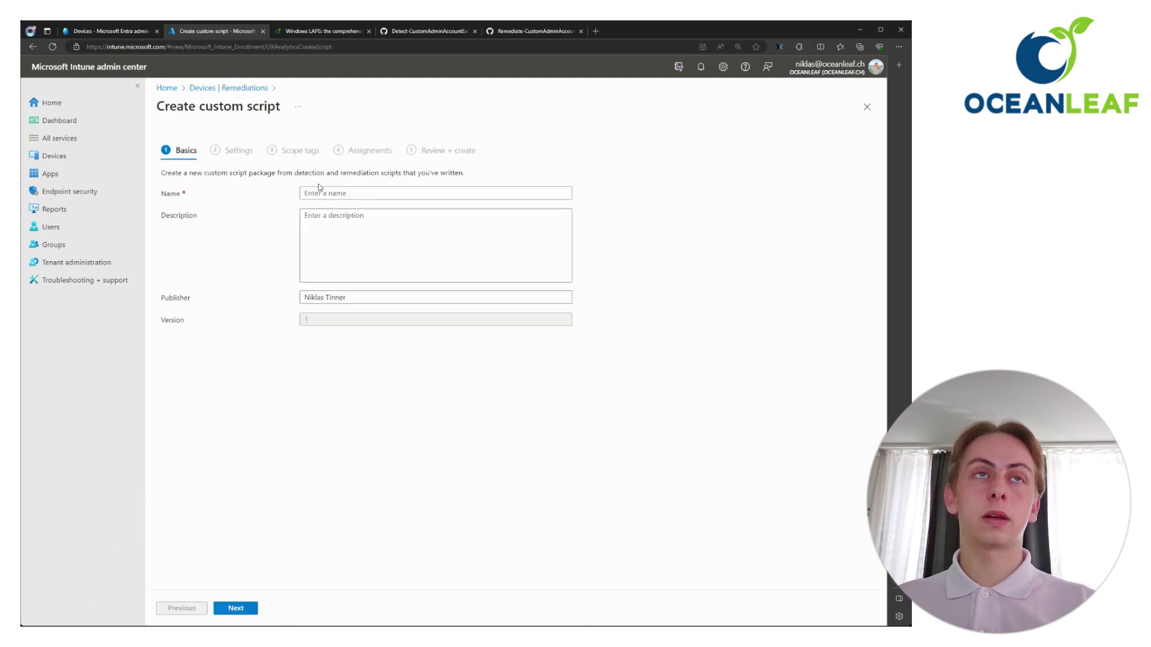
pyautogui.write('Create')
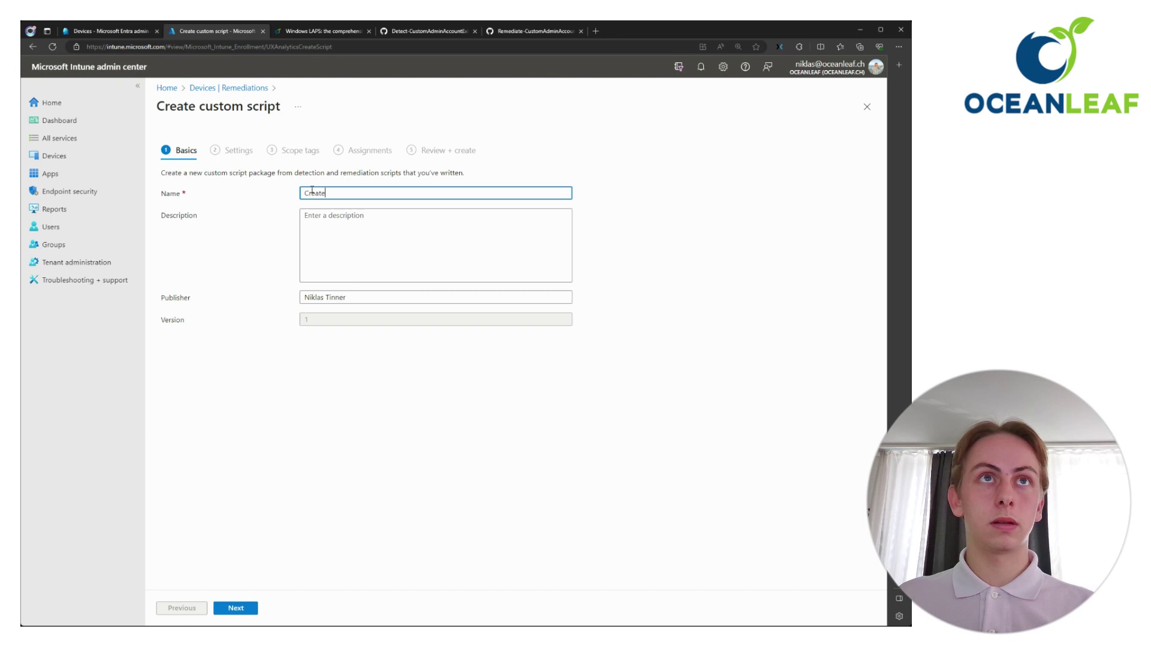
pyautogui.write(' LAPS admin')
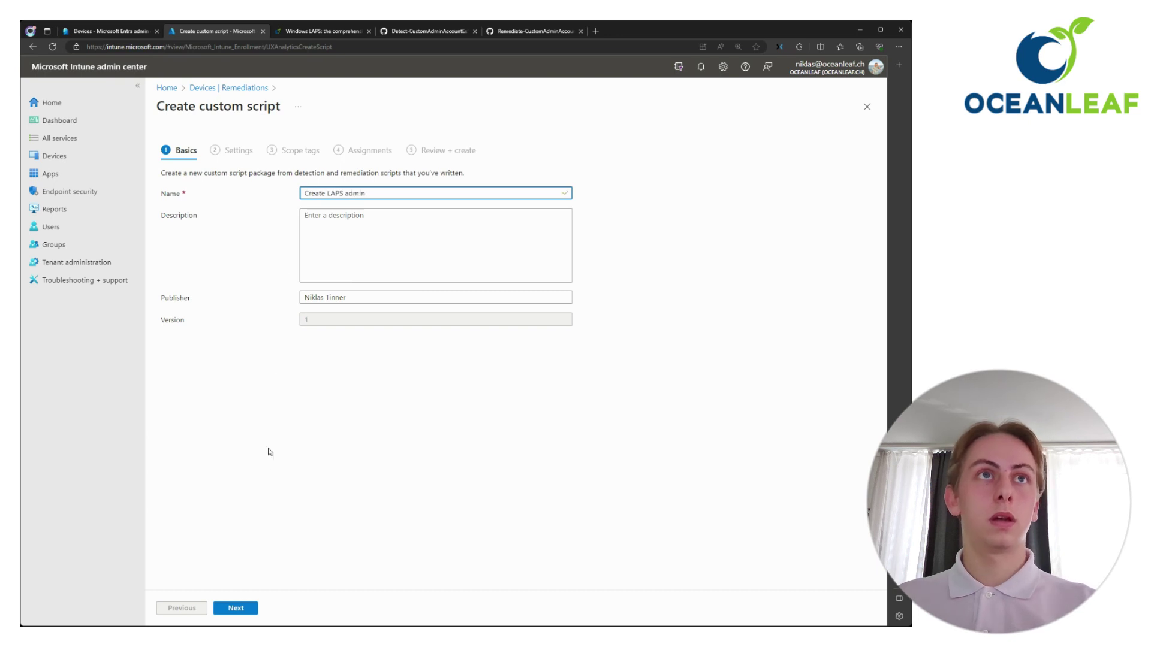
pyautogui.click(235, 609)
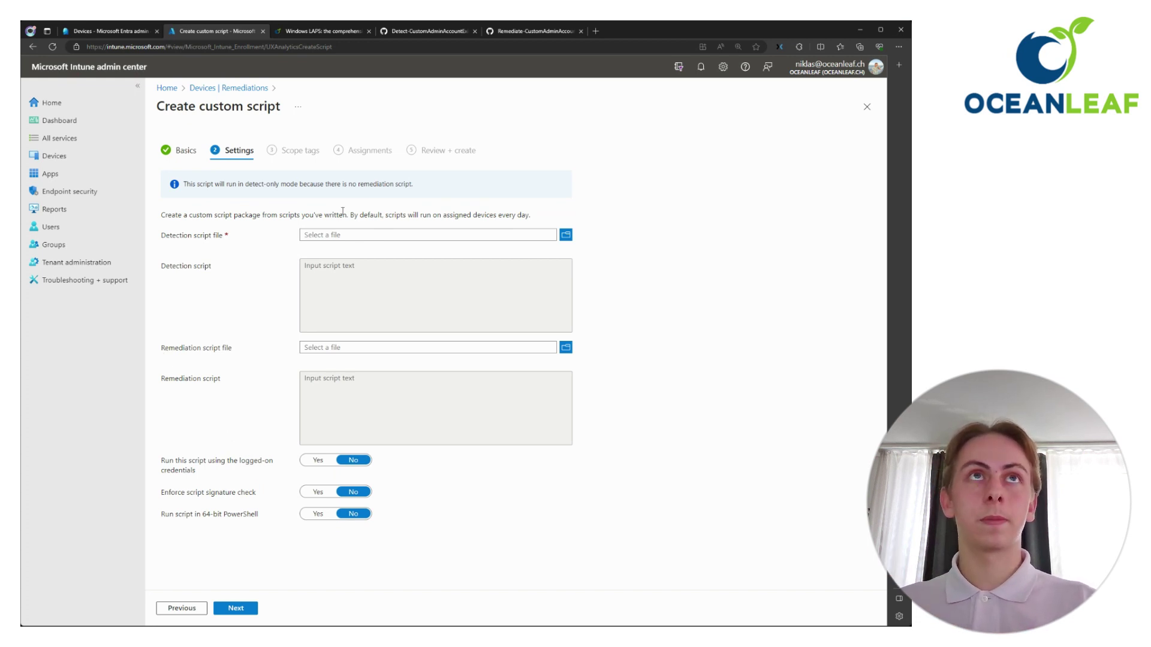
# Scroll the Windows LAPS guide to its Built-in admin section with the linked scripts.
pyautogui.click(324, 32)
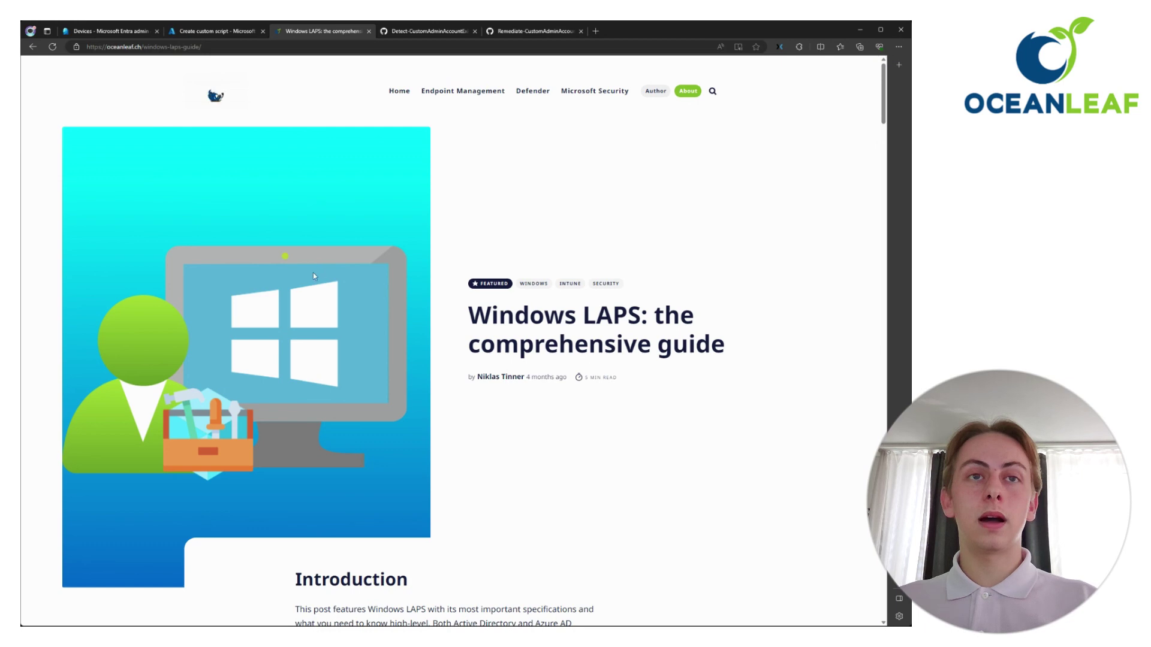
pyautogui.scroll(-20, 304, 292)
pyautogui.scroll(-7, 304, 291)
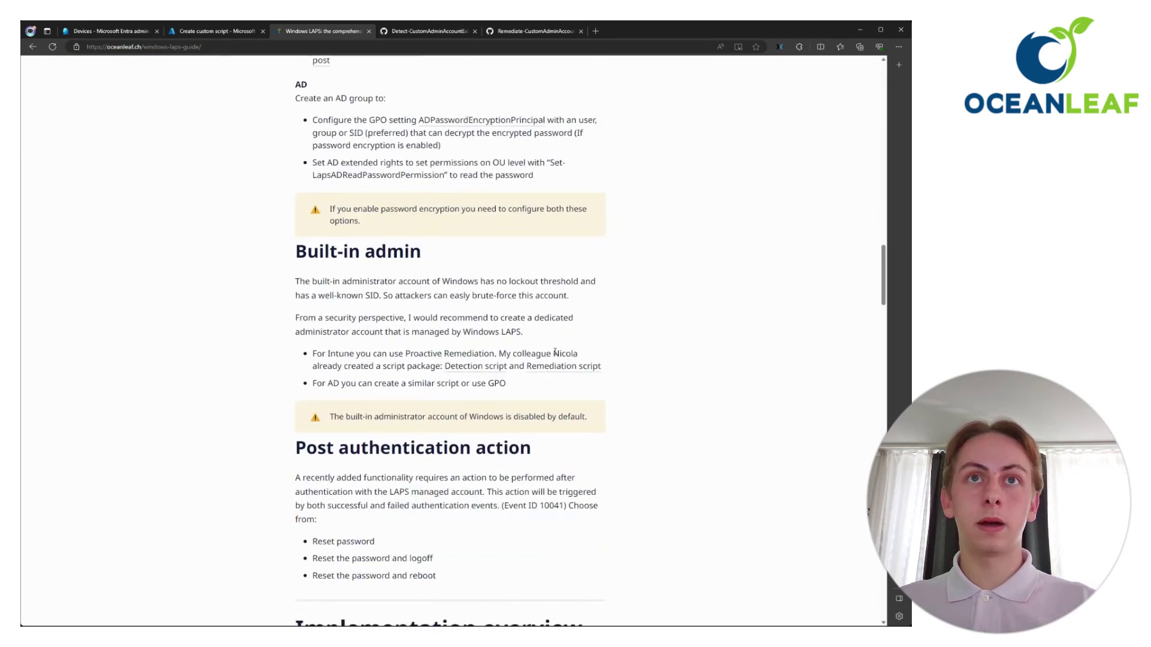
pyautogui.moveTo(553, 352); pyautogui.dragTo(585, 355)
pyautogui.click(495, 352)
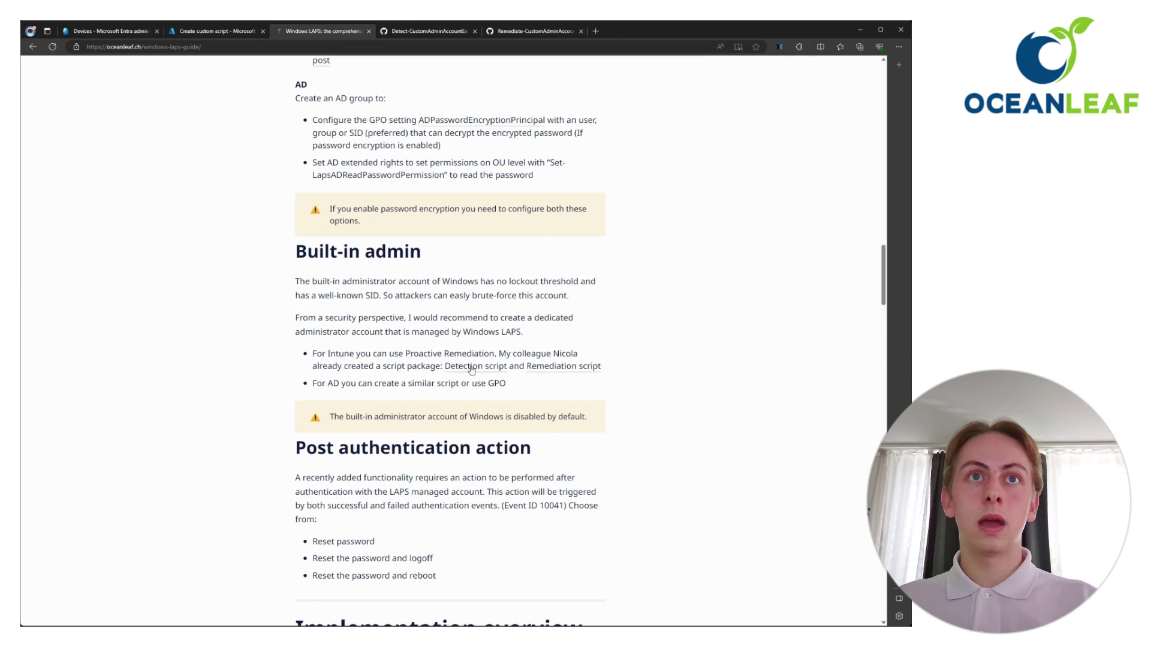
# Highlight 'clientadmin' in both the Detect- and Remediate-CustomAdminAccountExists.ps1 scripts.
pyautogui.click(423, 32)
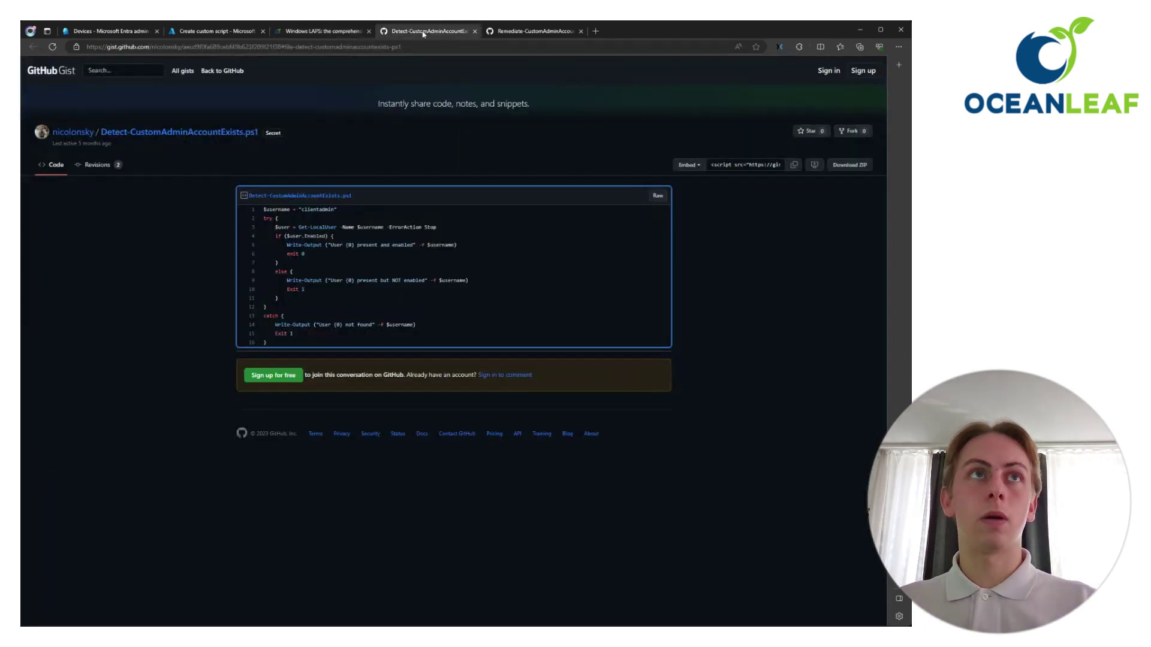
pyautogui.click(519, 37)
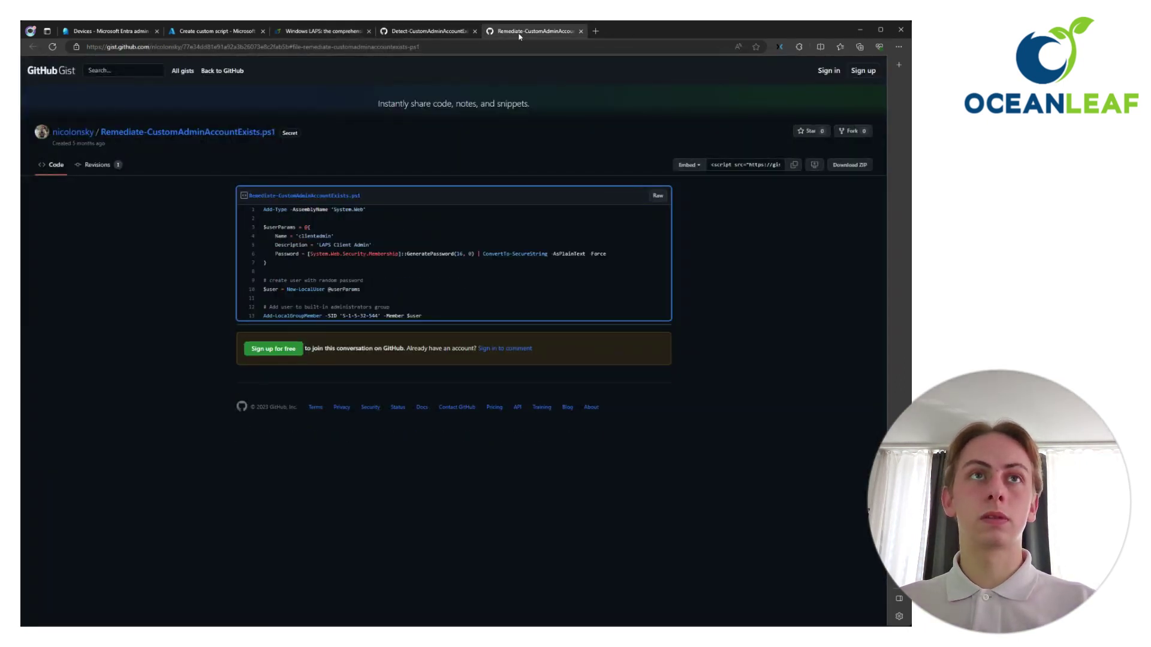
pyautogui.click(446, 35)
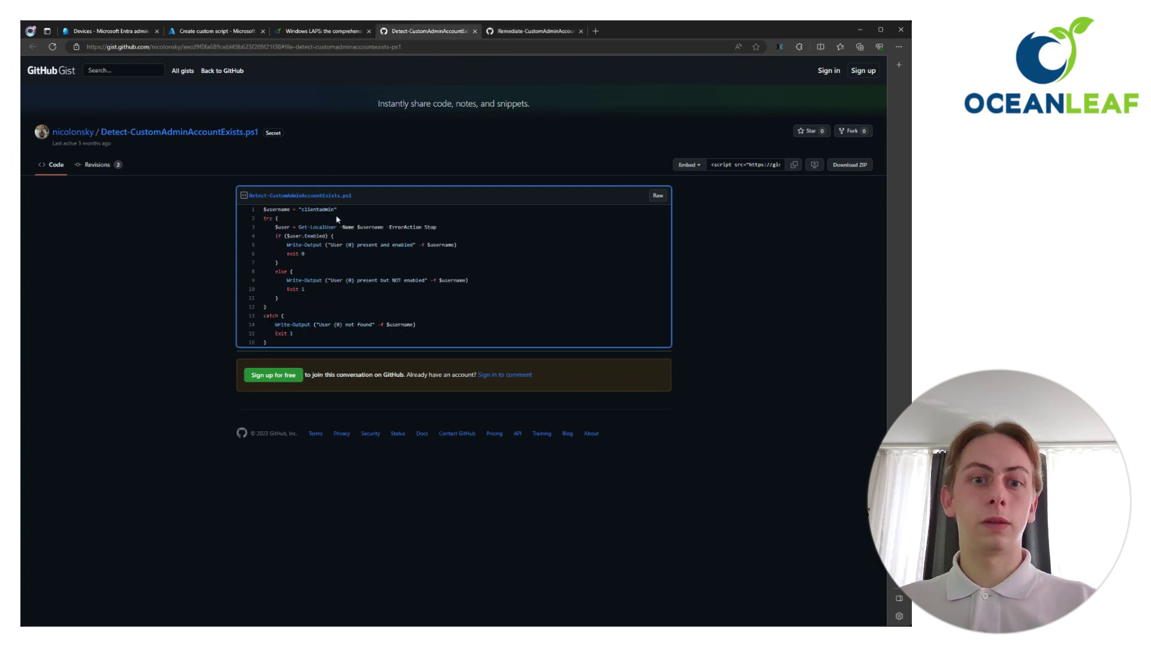
pyautogui.scroll(3, 337, 221)
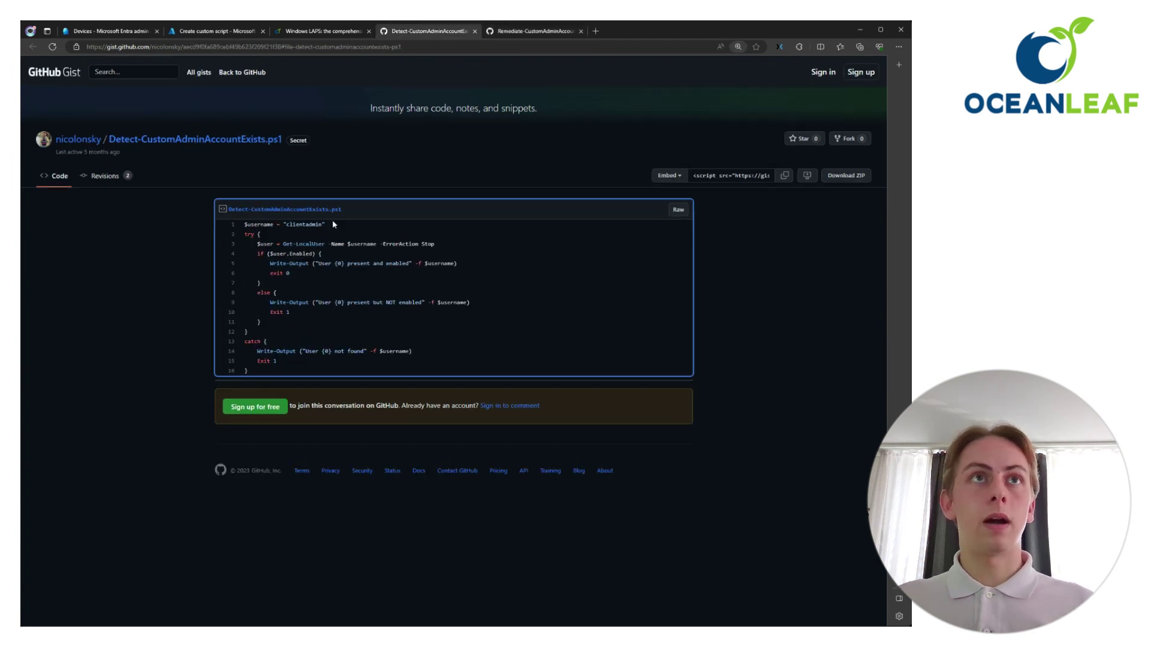
pyautogui.moveTo(223, 286); pyautogui.dragTo(271, 285)
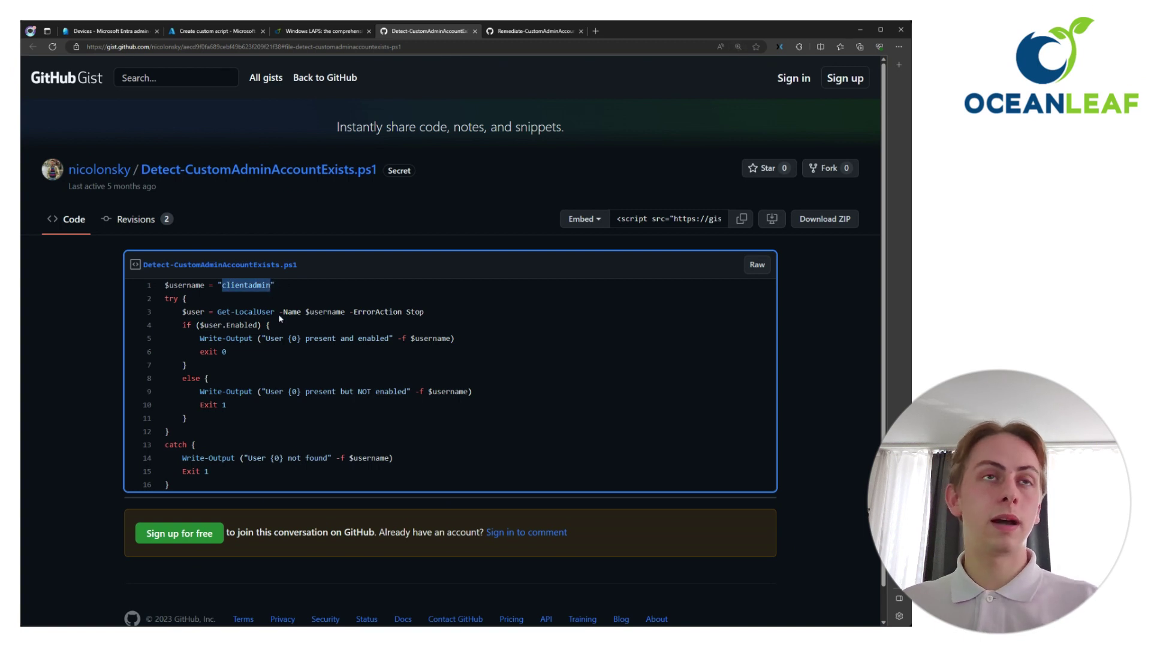
pyautogui.click(518, 33)
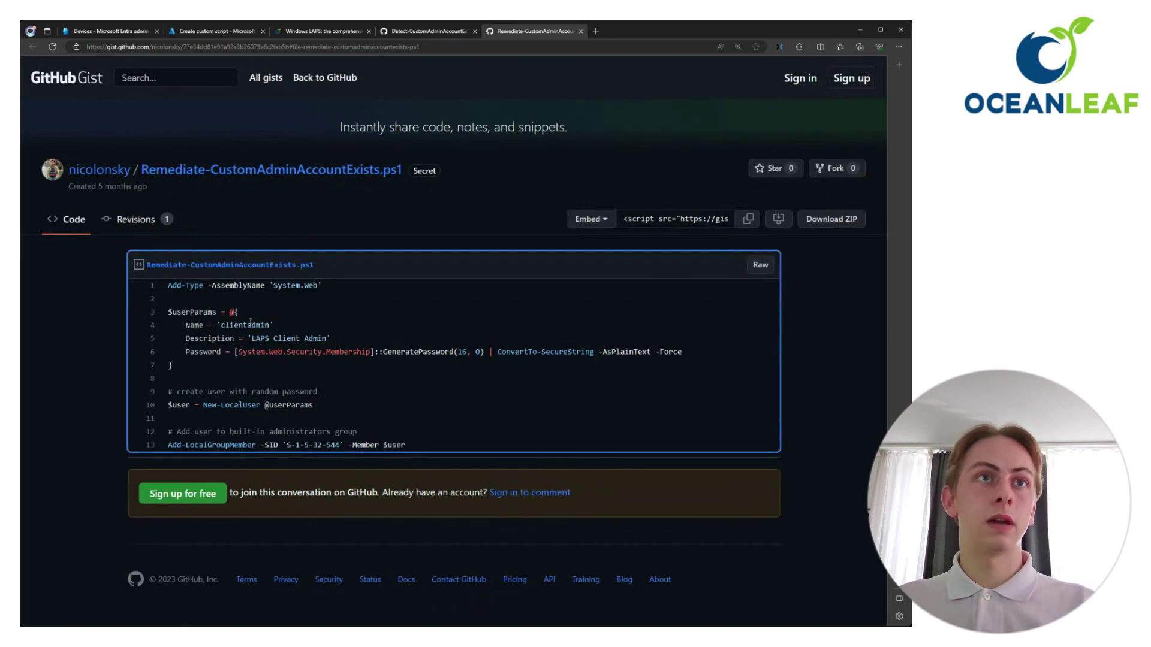
pyautogui.moveTo(220, 325); pyautogui.dragTo(271, 327)
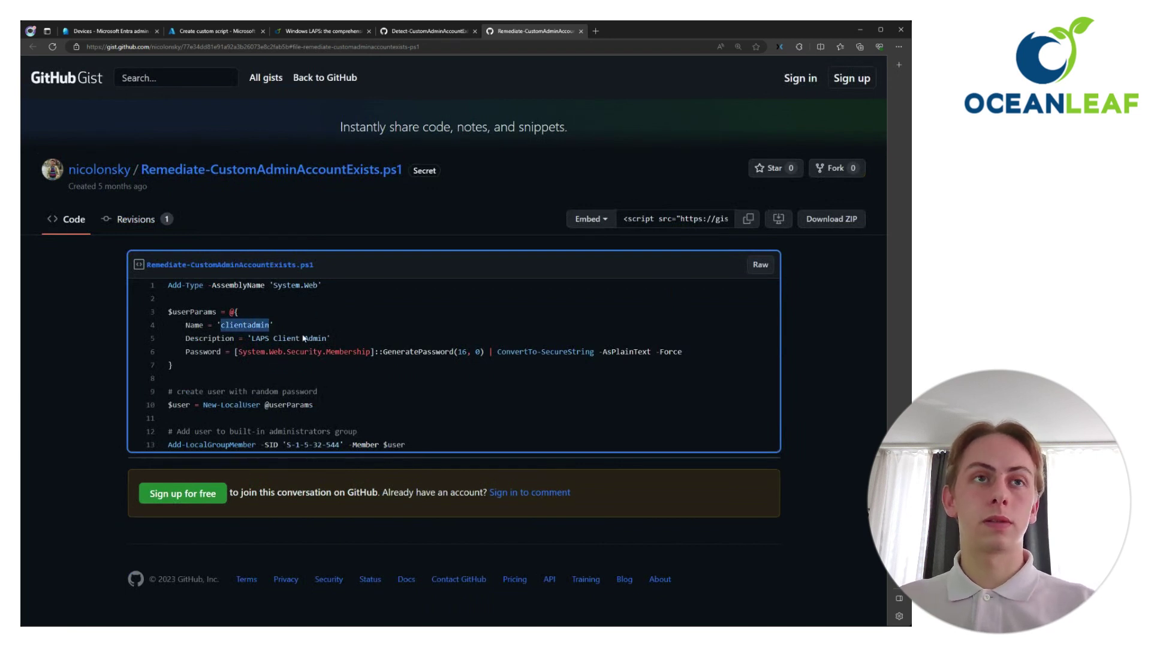
# Set 'Run script in 64-bit PowerShell' to Yes in the Create LAPS admin package.
pyautogui.click(362, 34)
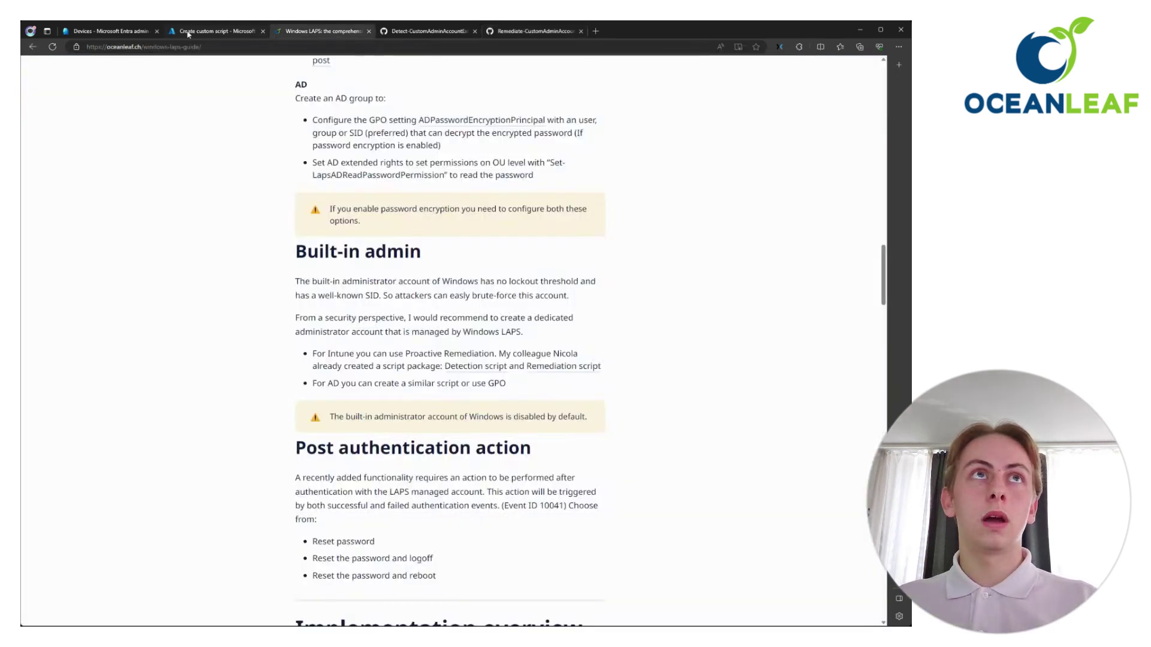
pyautogui.click(222, 31)
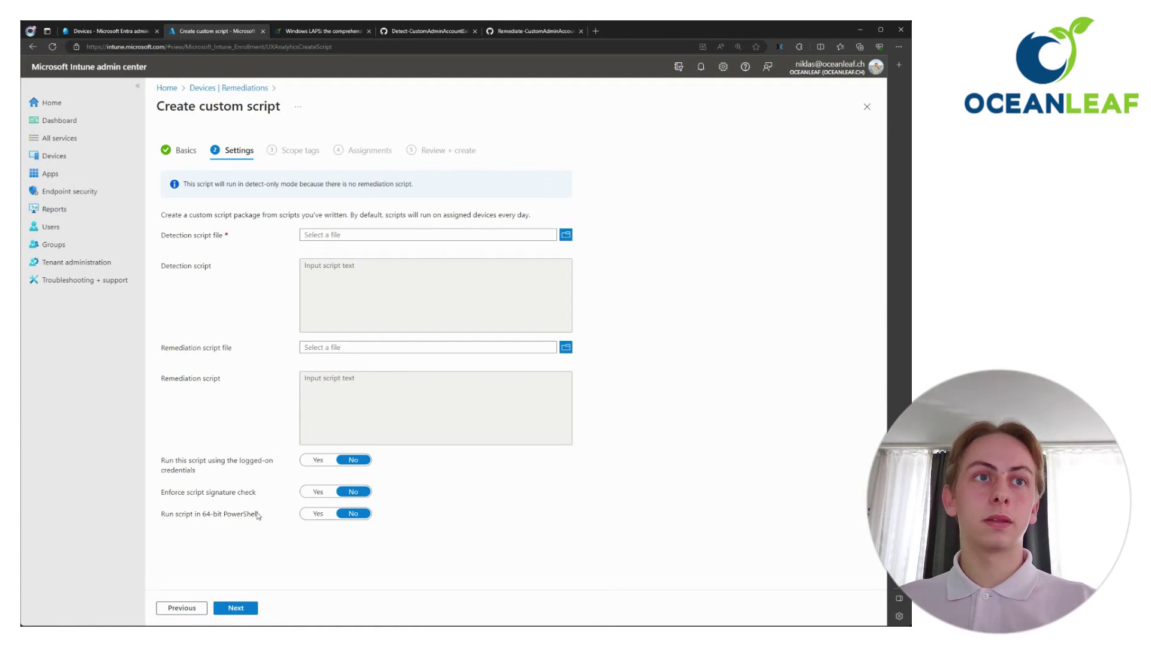
pyautogui.click(313, 517)
pyautogui.moveTo(170, 517); pyautogui.dragTo(236, 516)
pyautogui.click(223, 528)
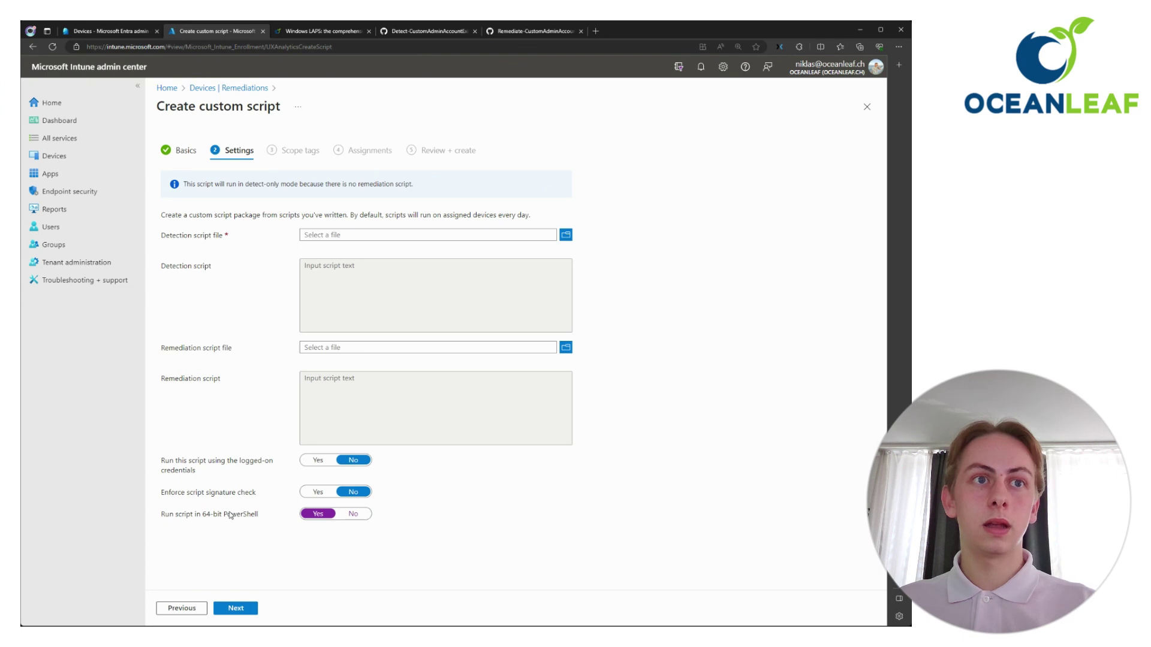
pyautogui.click(235, 609)
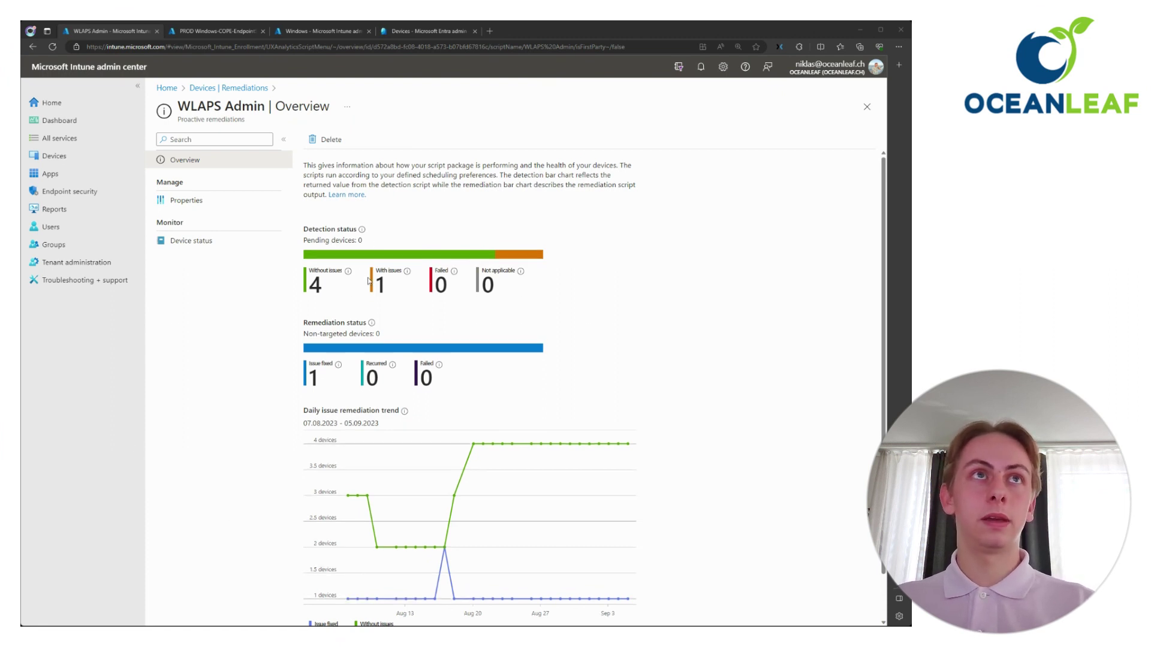
# Check the PROD WLAPS policy's status (6 succeeded, 2 not applicable), then view Windows devices.
pyautogui.scroll(-1, 366, 281)
pyautogui.scroll(1, 366, 286)
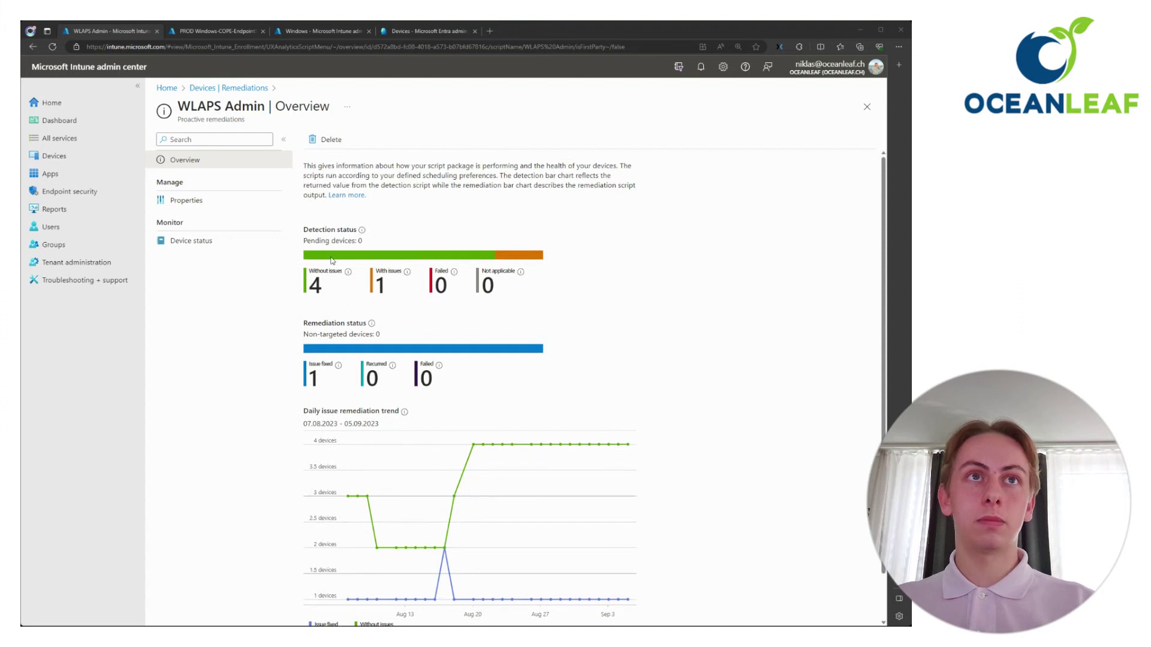
pyautogui.moveTo(348, 273)
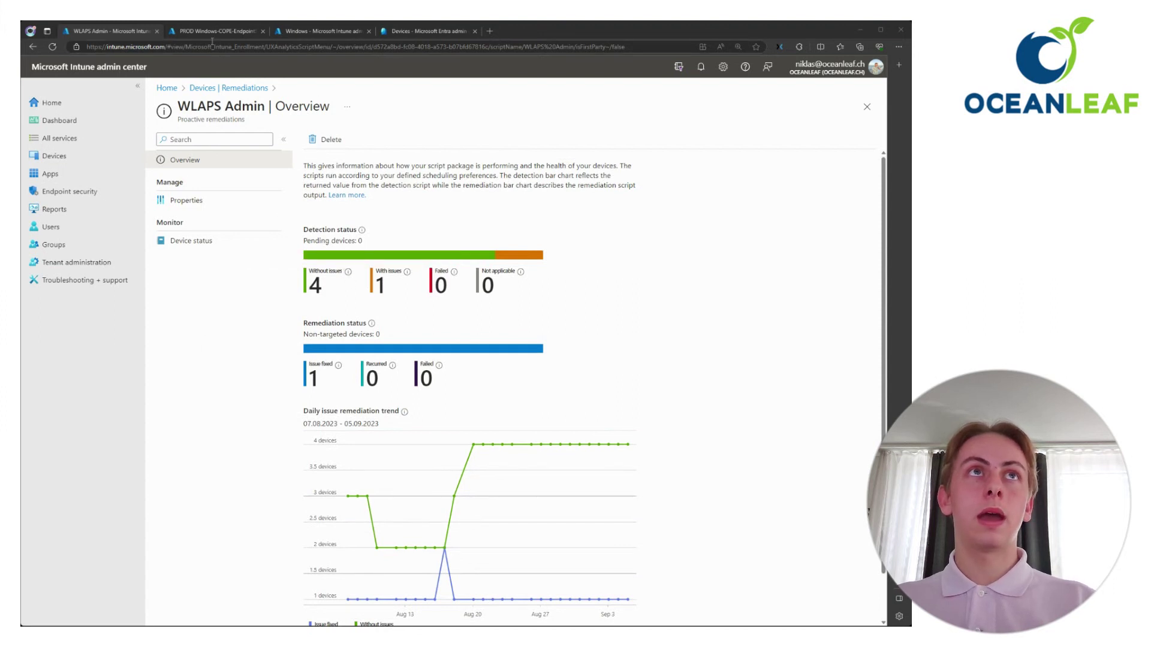
pyautogui.hotkey('ctrl', 'Tab')
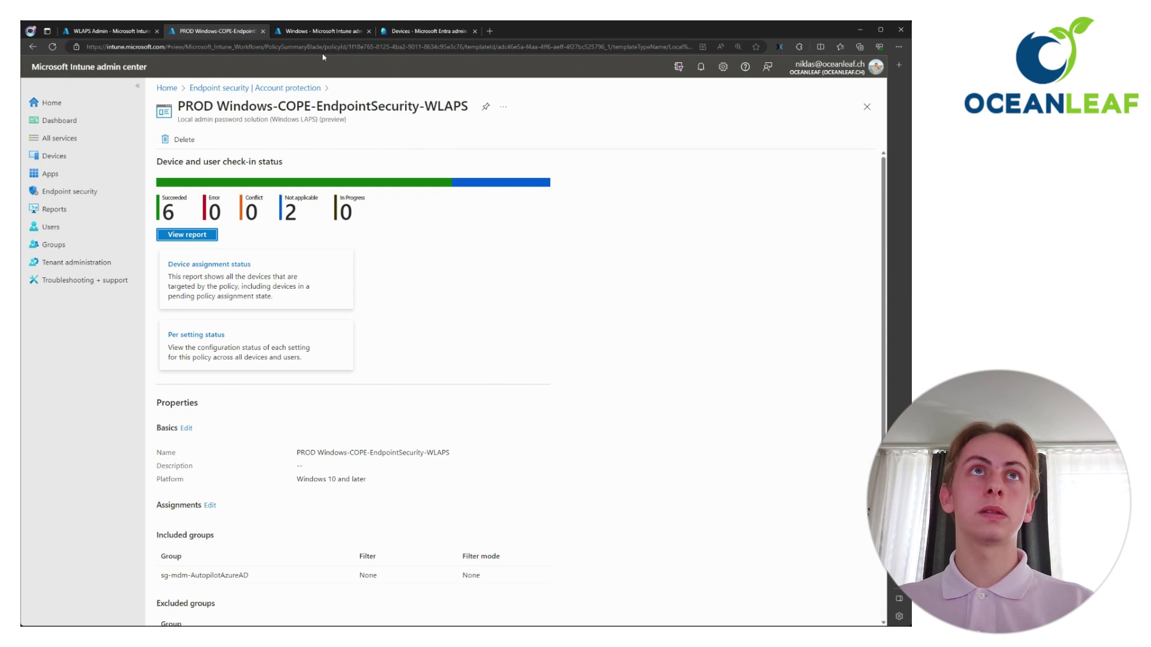
pyautogui.click(330, 30)
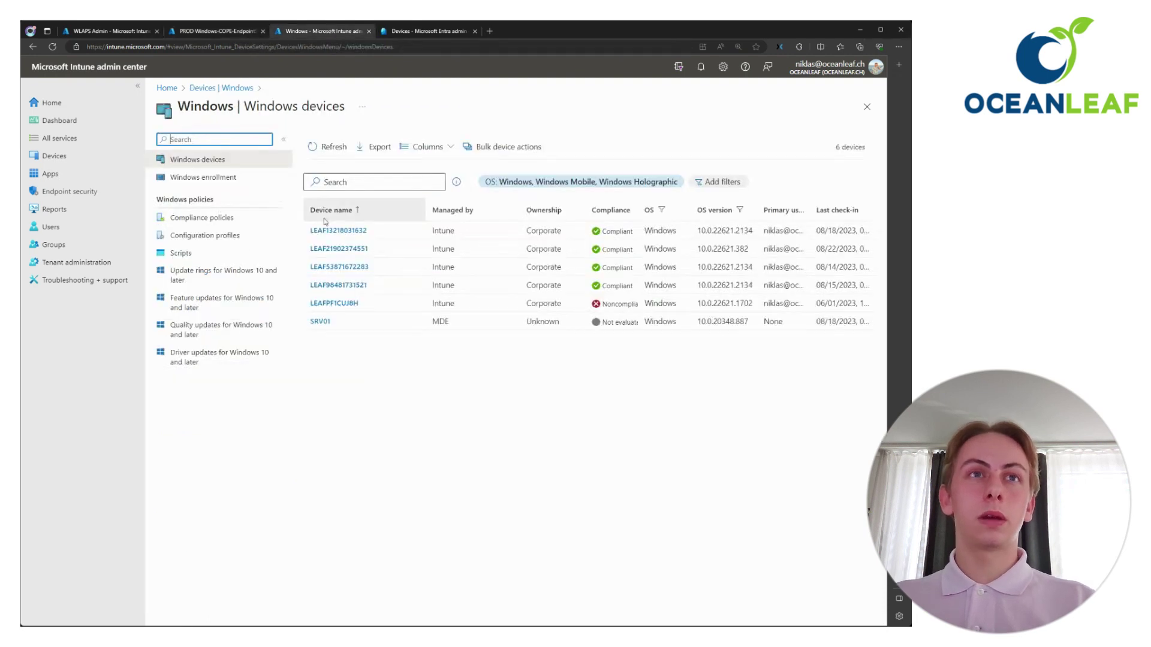
pyautogui.click(340, 285)
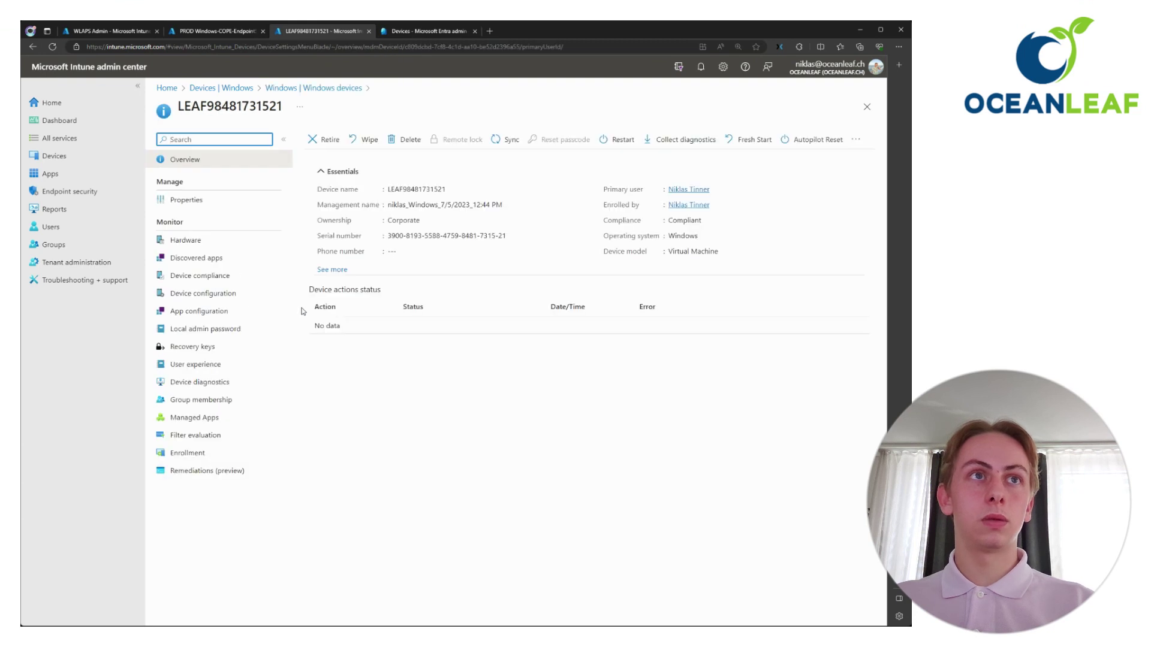
pyautogui.click(211, 335)
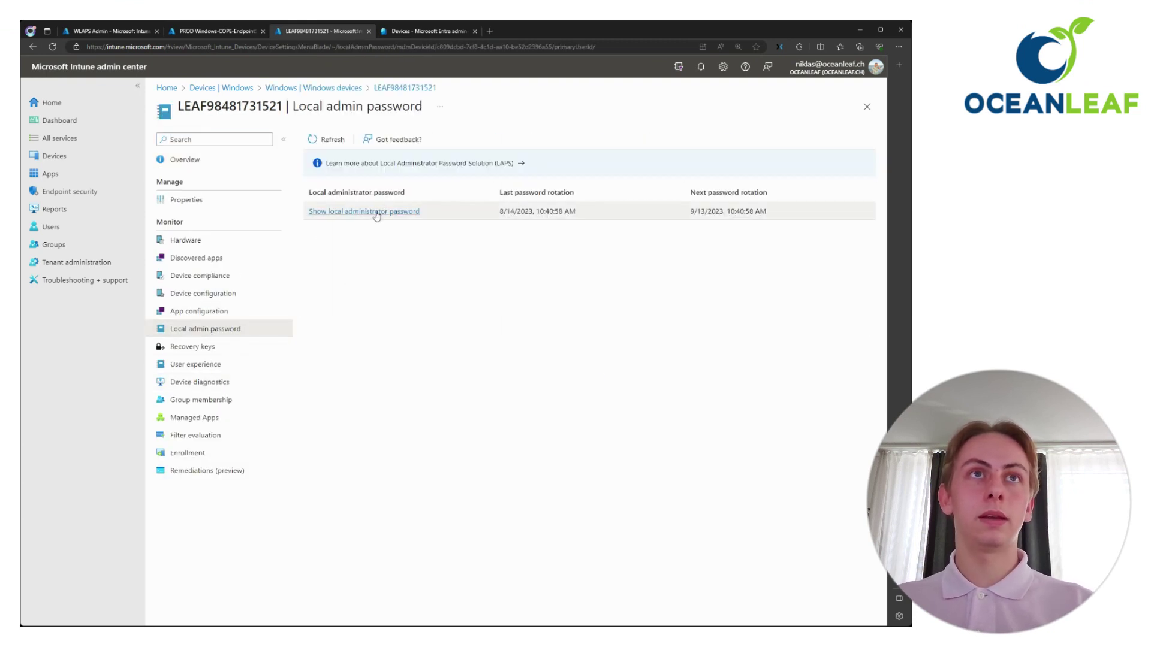
pyautogui.click(378, 212)
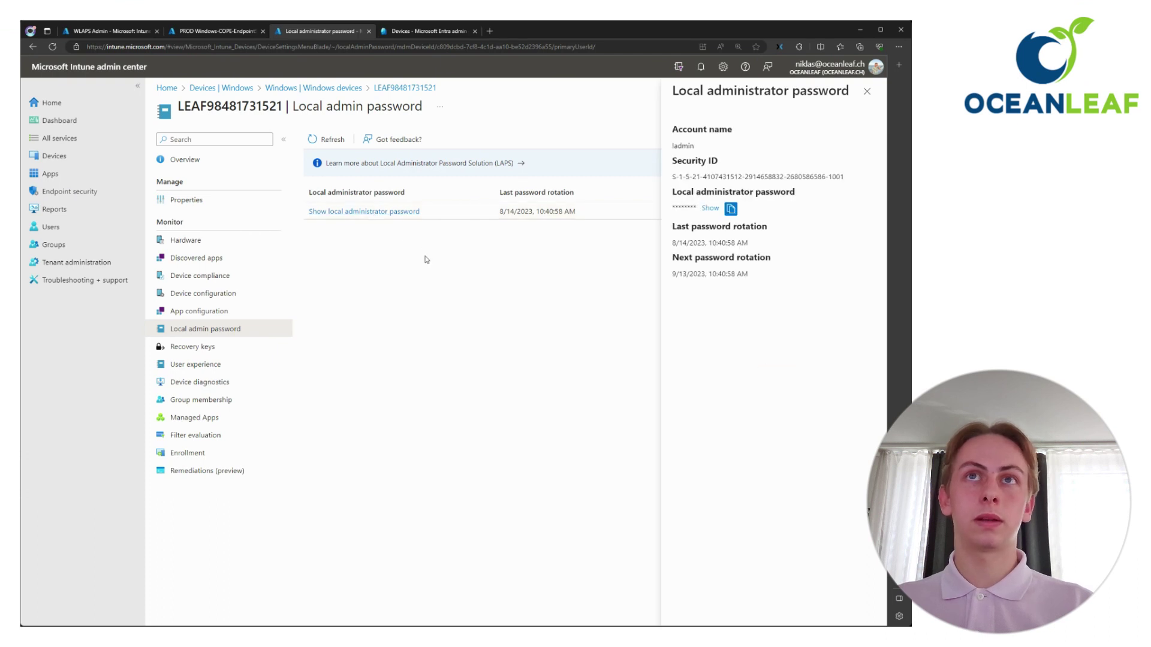
pyautogui.click(710, 210)
# Highlight the password, managed account, security ID and last rotation date 8/14/2023.
pyautogui.moveTo(672, 208); pyautogui.dragTo(722, 209)
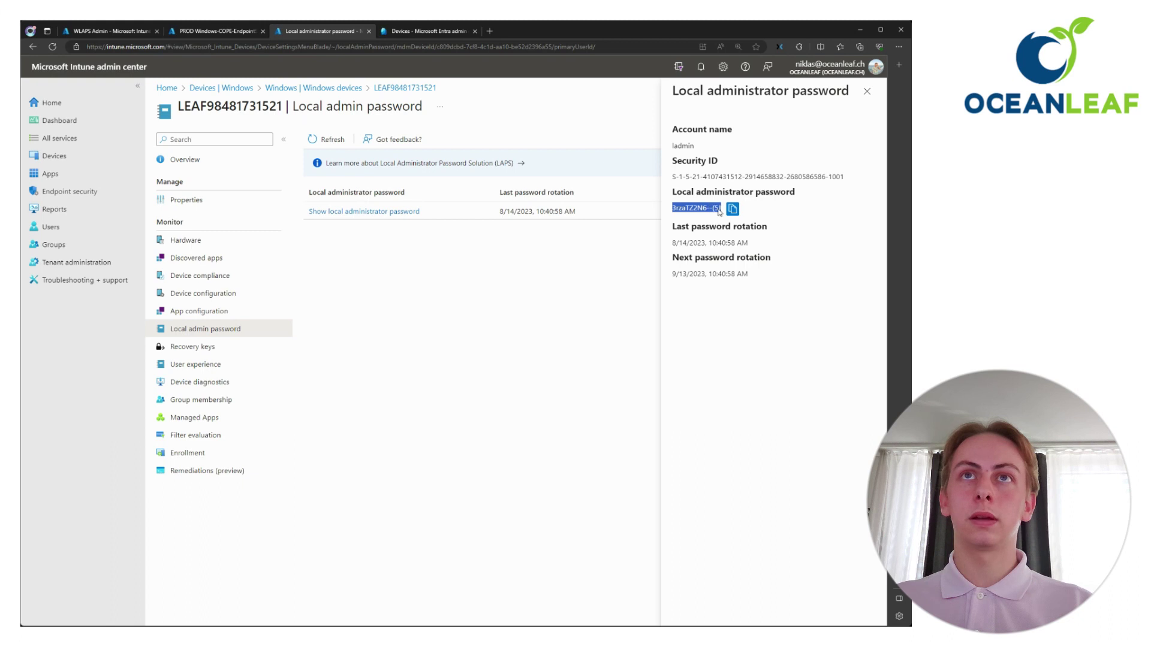
pyautogui.moveTo(672, 146); pyautogui.dragTo(694, 147)
pyautogui.moveTo(679, 177); pyautogui.dragTo(696, 177)
pyautogui.moveTo(676, 243); pyautogui.dragTo(676, 274)
pyautogui.click(686, 287)
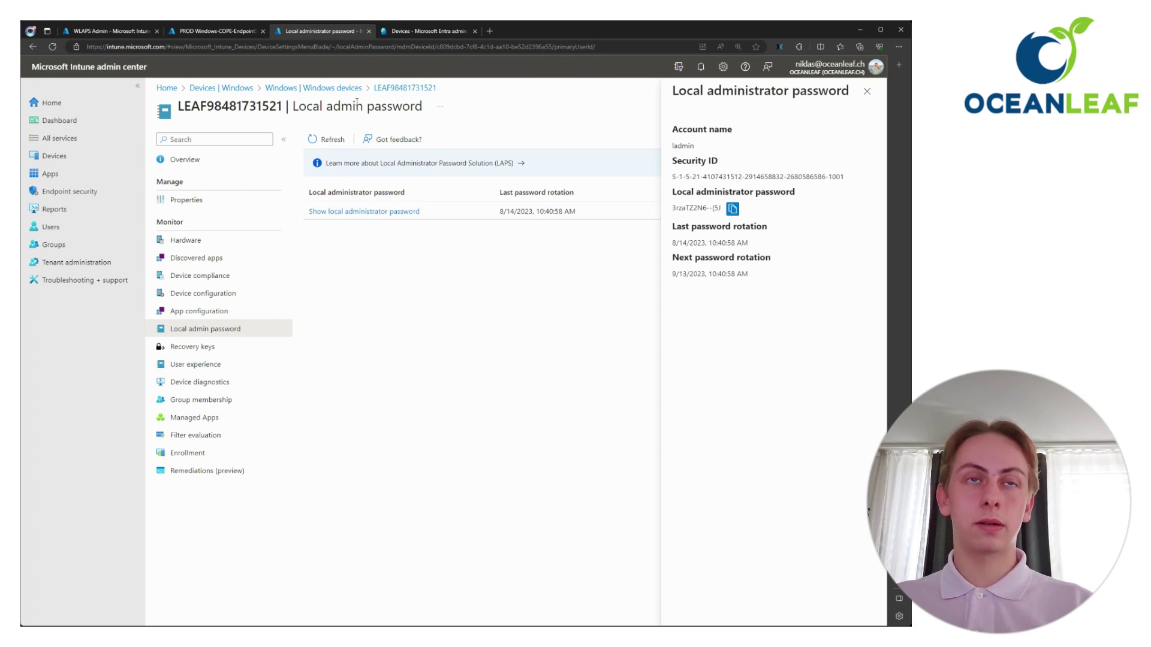
pyautogui.click(413, 34)
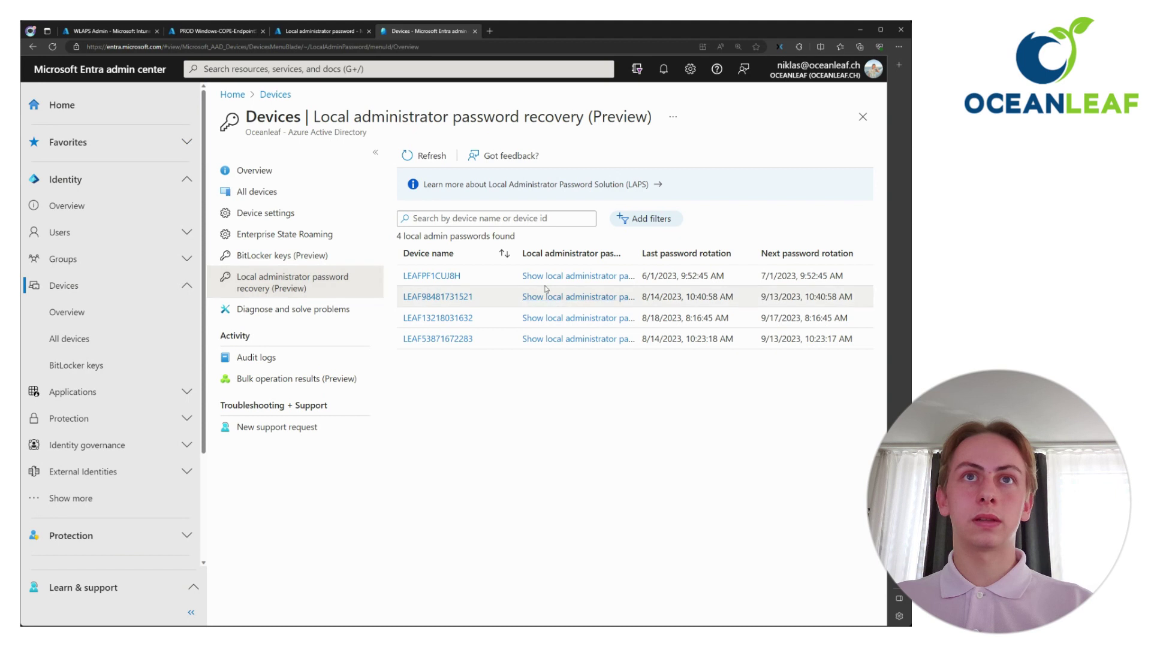
pyautogui.click(456, 219)
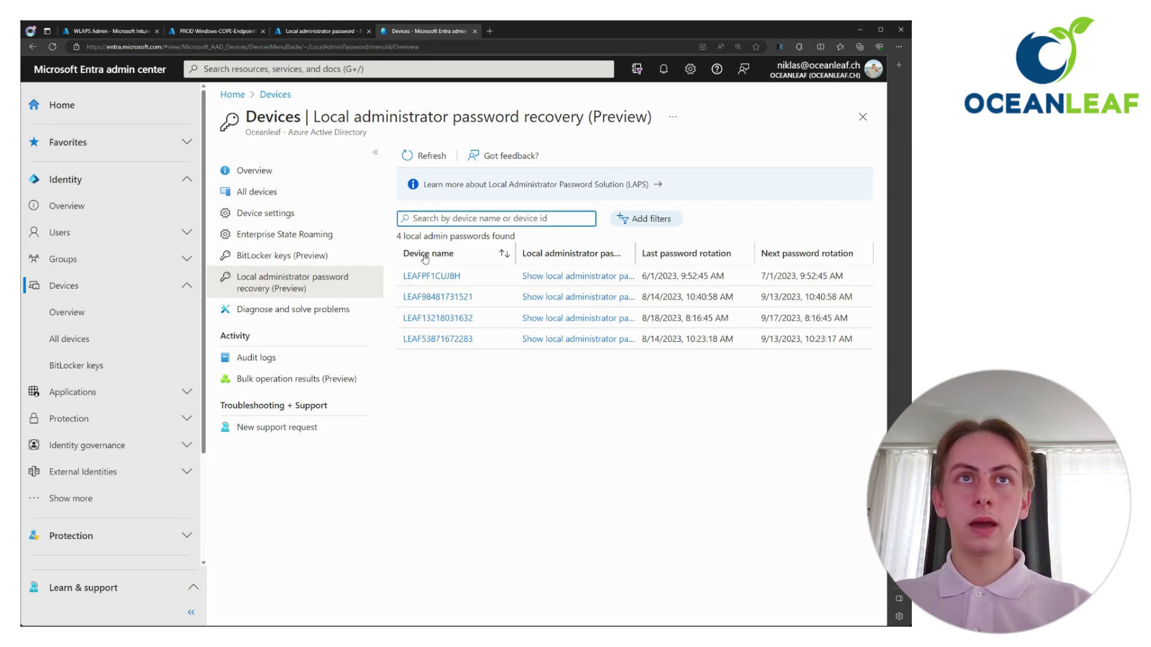
pyautogui.click(529, 298)
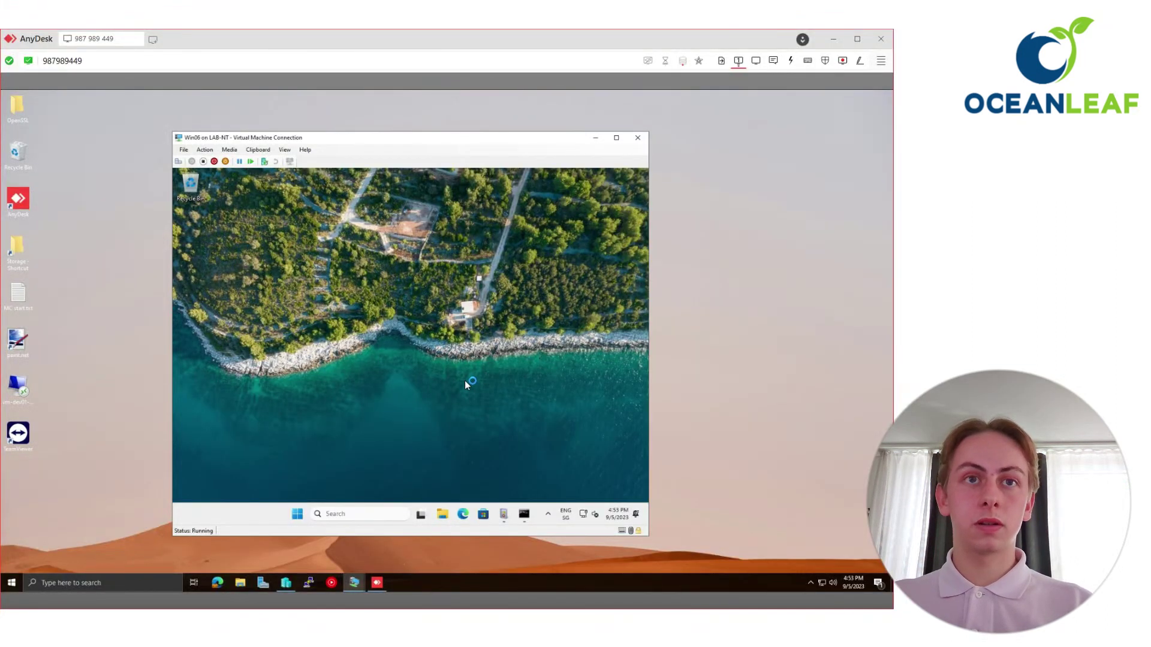
# On the VM, launch Command Prompt as administrator, authenticating as .\admin with the pasted LAPS password.
pyautogui.click(358, 512)
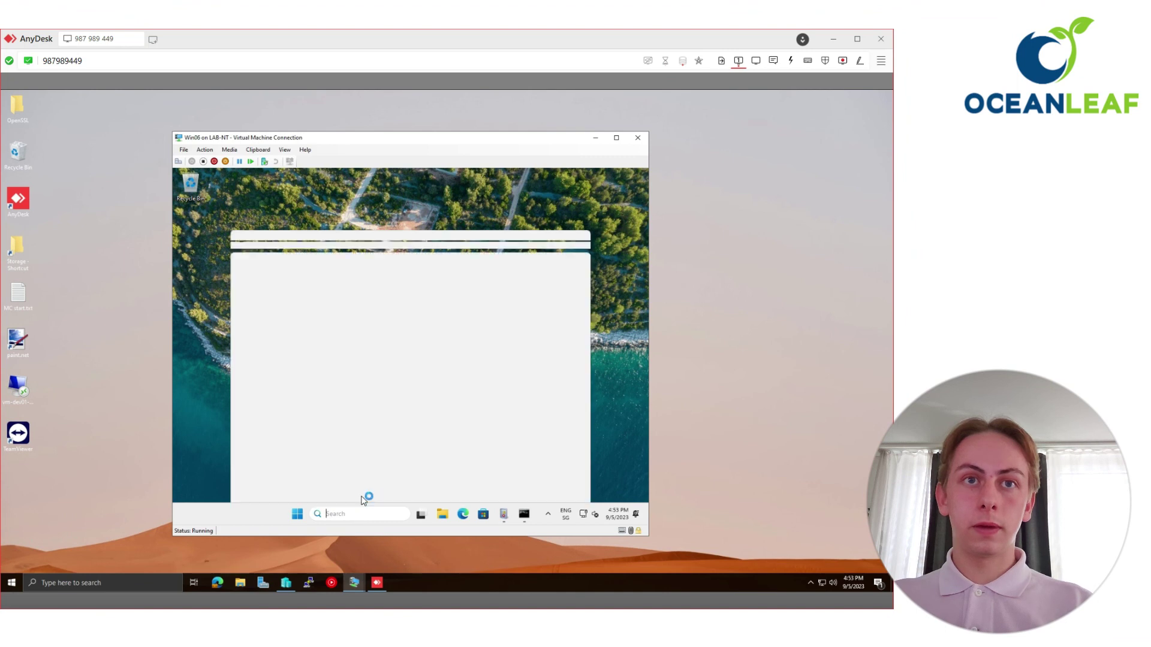
pyautogui.write('cmd')
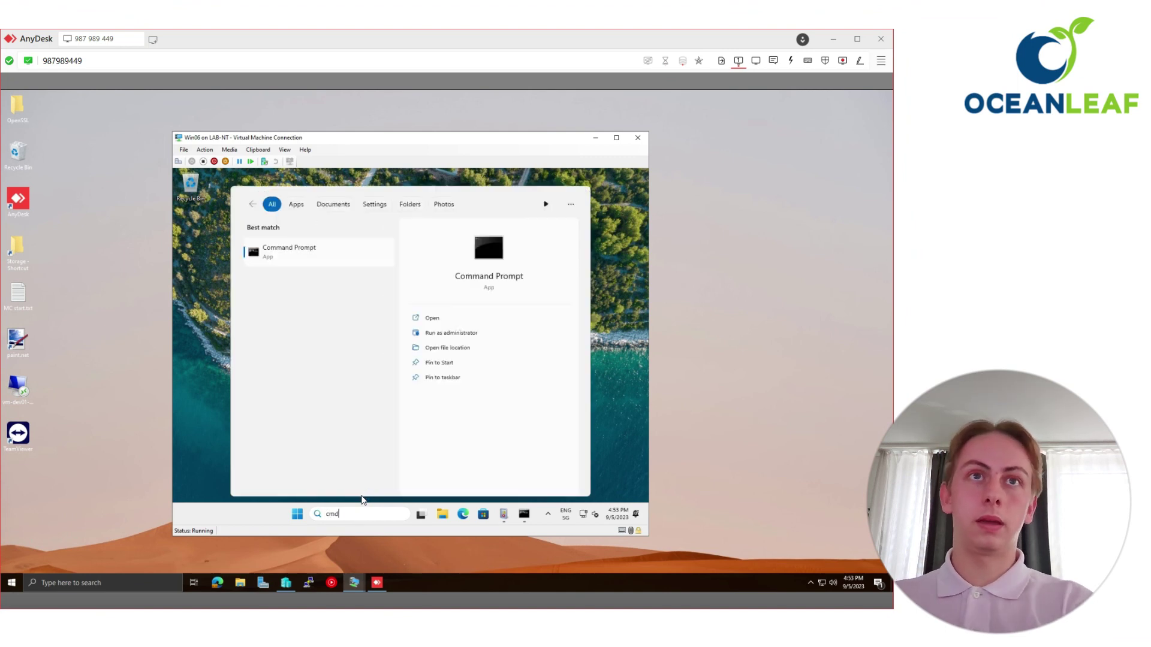
pyautogui.click(456, 333)
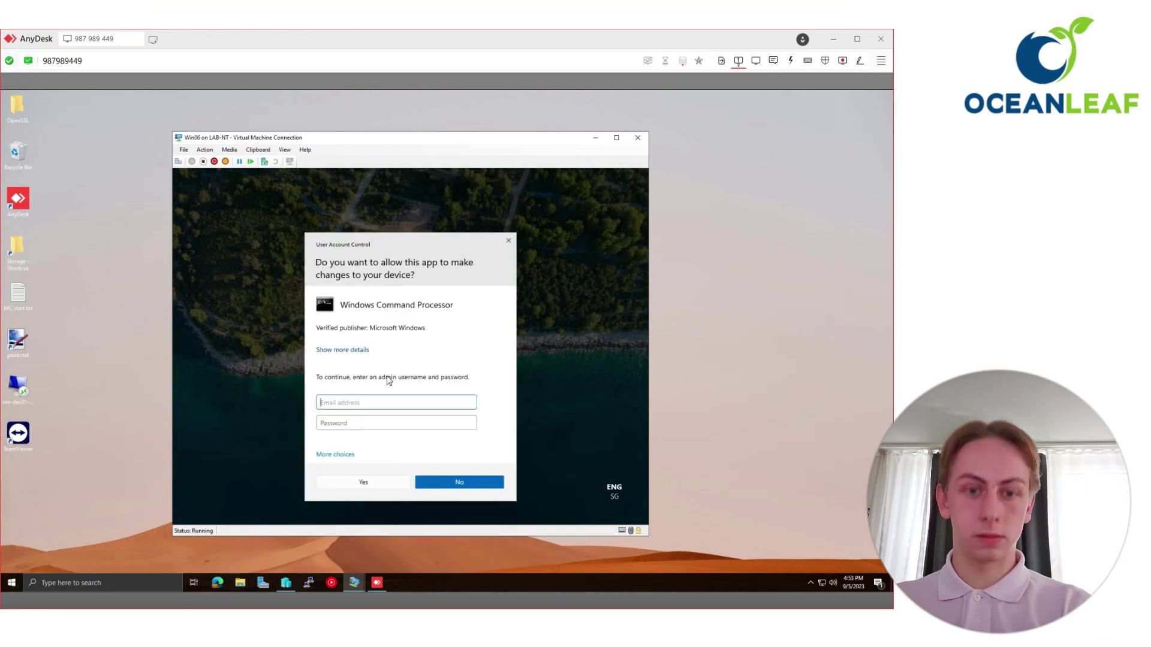
pyautogui.write('.\\admin')
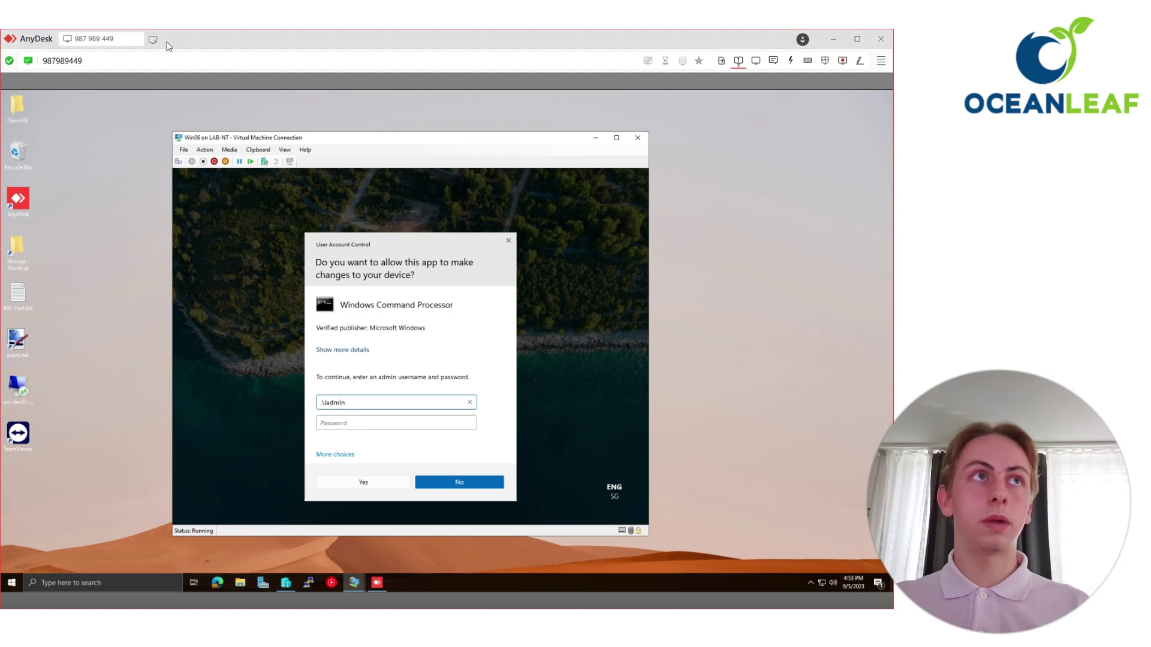
pyautogui.press('Tab')
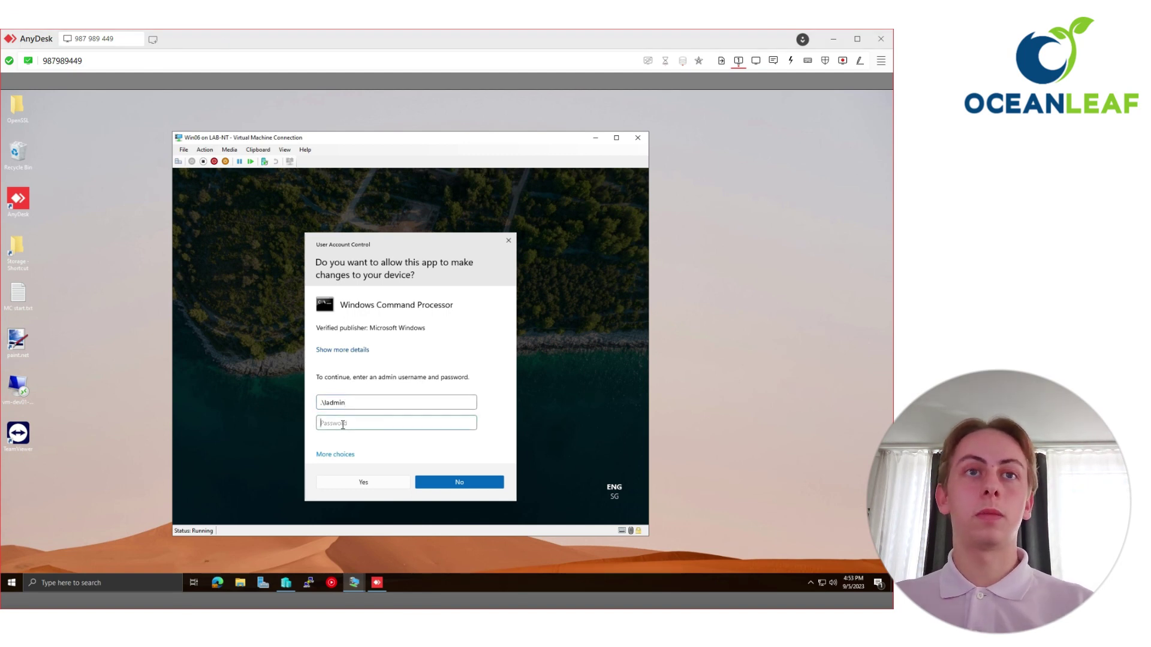
pyautogui.click(257, 149)
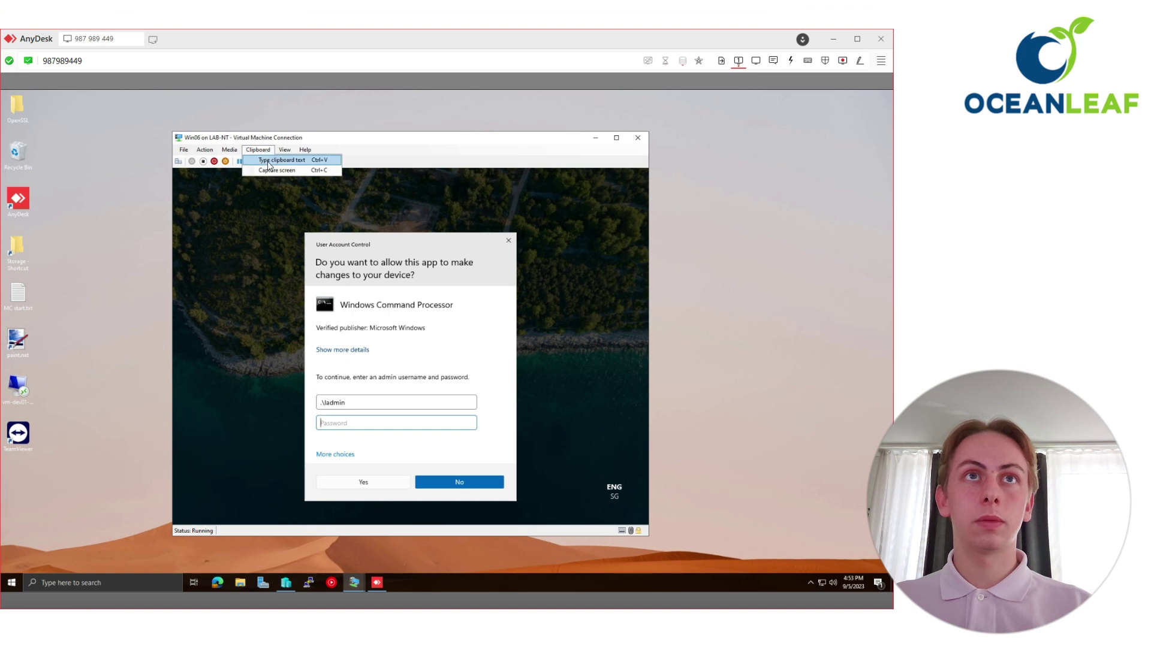
pyautogui.click(267, 163)
pyautogui.click(367, 483)
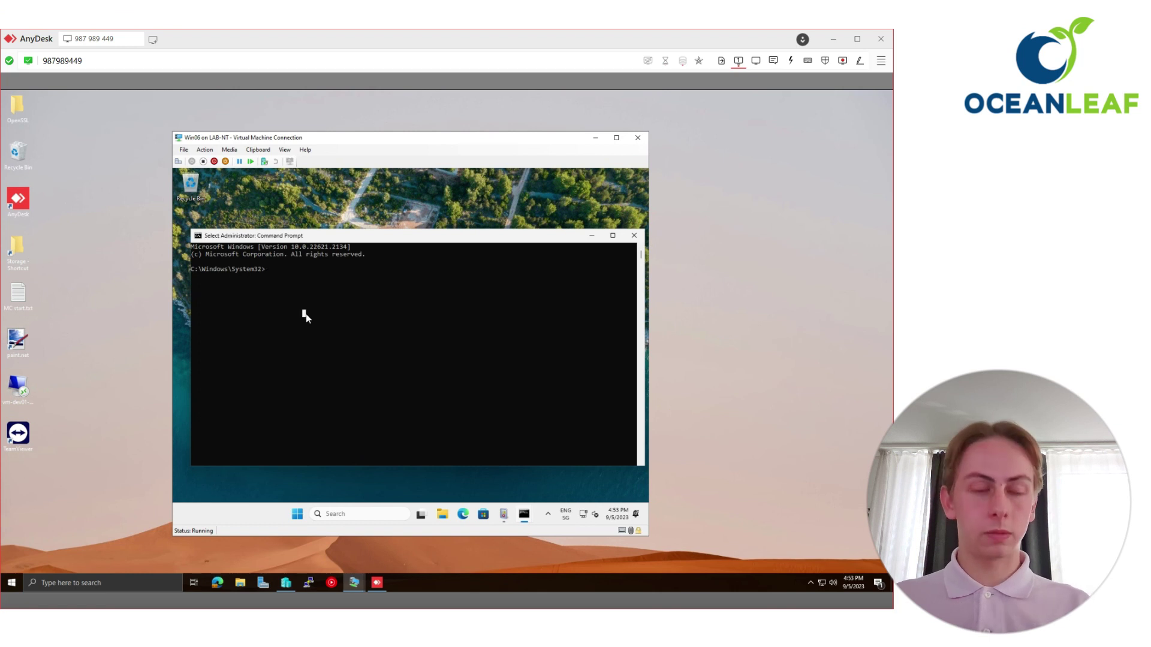
# Run manage-bde -status elevated, then highlight the access-denied error in the standard Command Prompt.
pyautogui.write('manage')
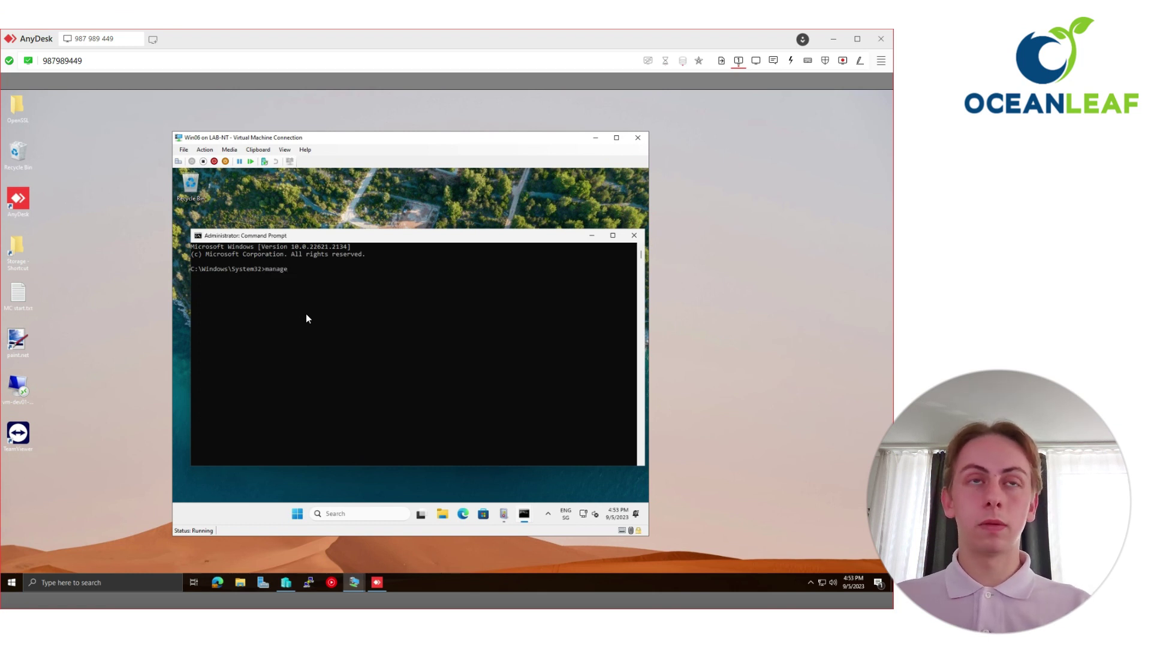
pyautogui.write('-bde -st')
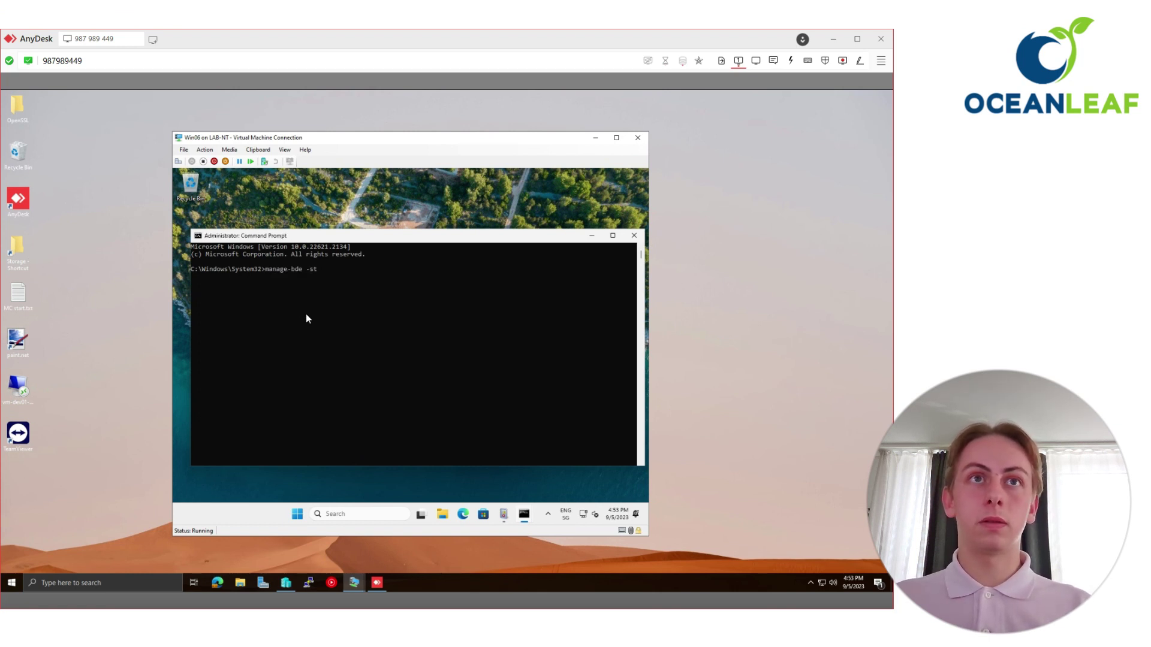
pyautogui.write('atus')
pyautogui.press('Return')
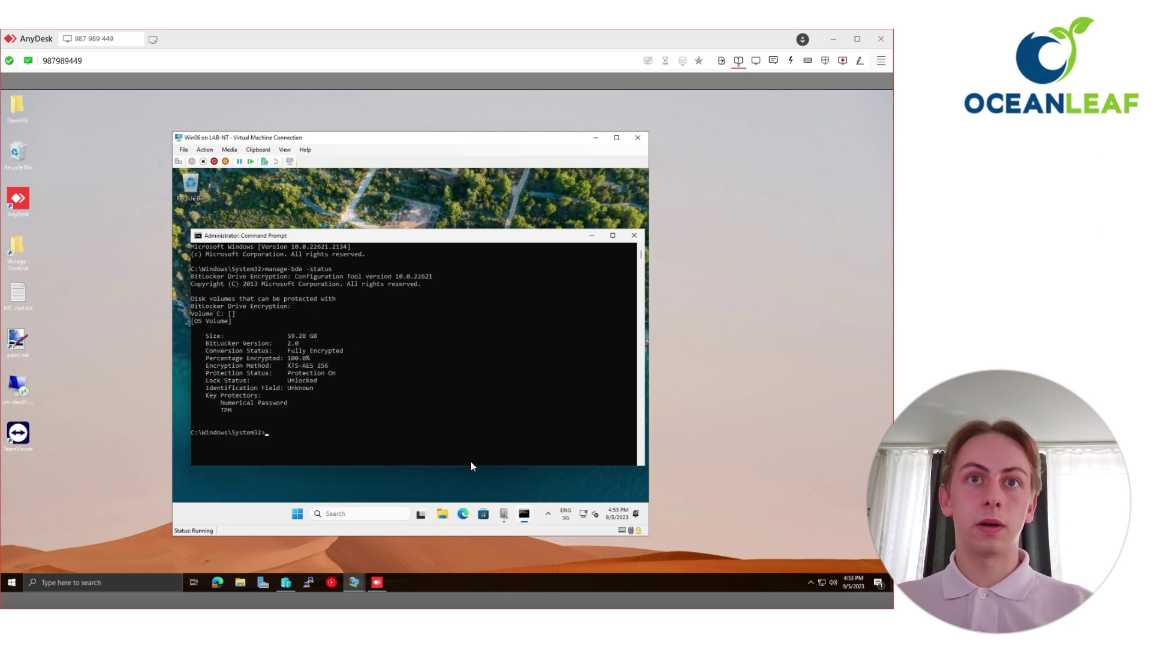
pyautogui.moveTo(524, 516)
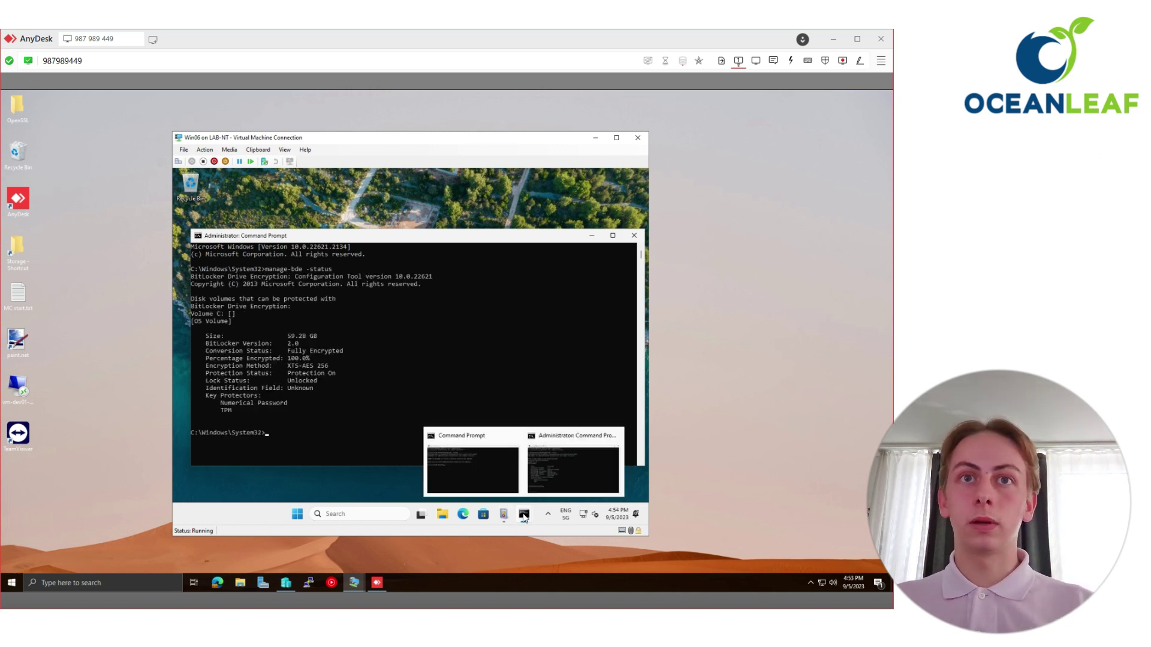
pyautogui.click(555, 481)
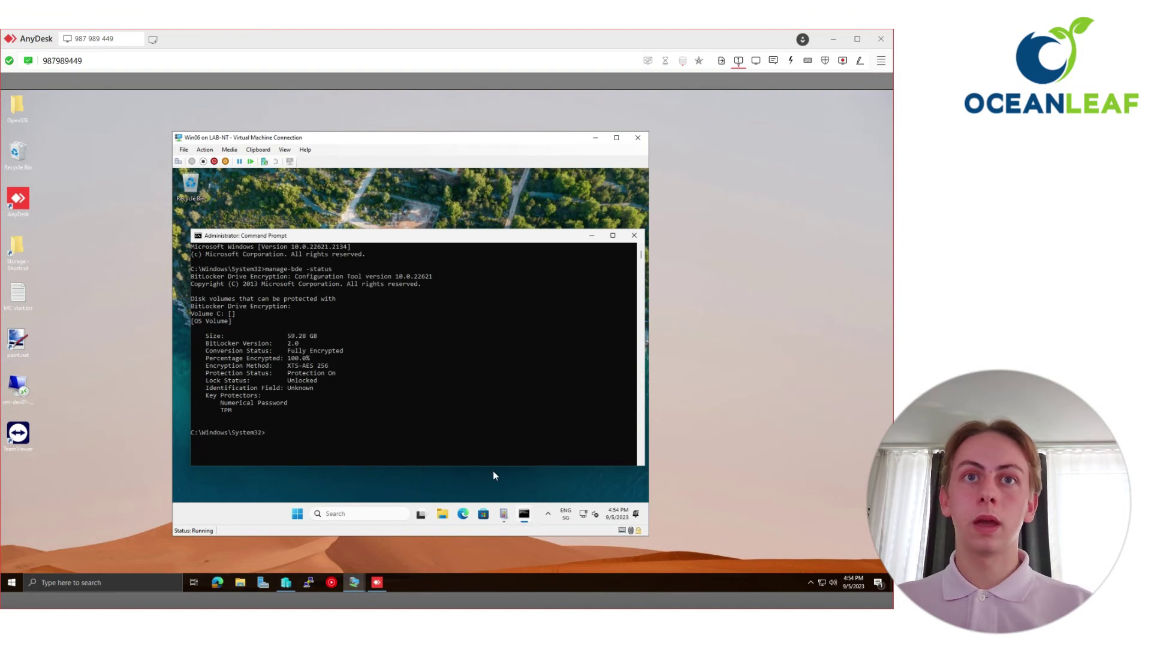
pyautogui.moveTo(522, 512)
pyautogui.click(470, 463)
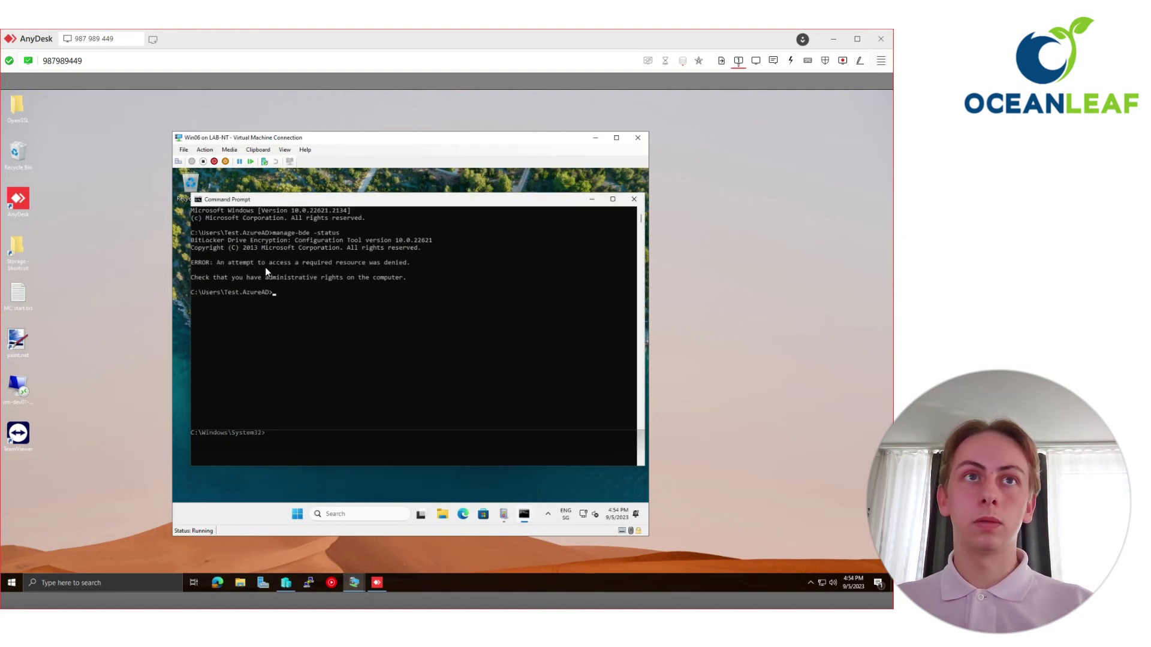
pyautogui.moveTo(207, 283); pyautogui.dragTo(377, 282)
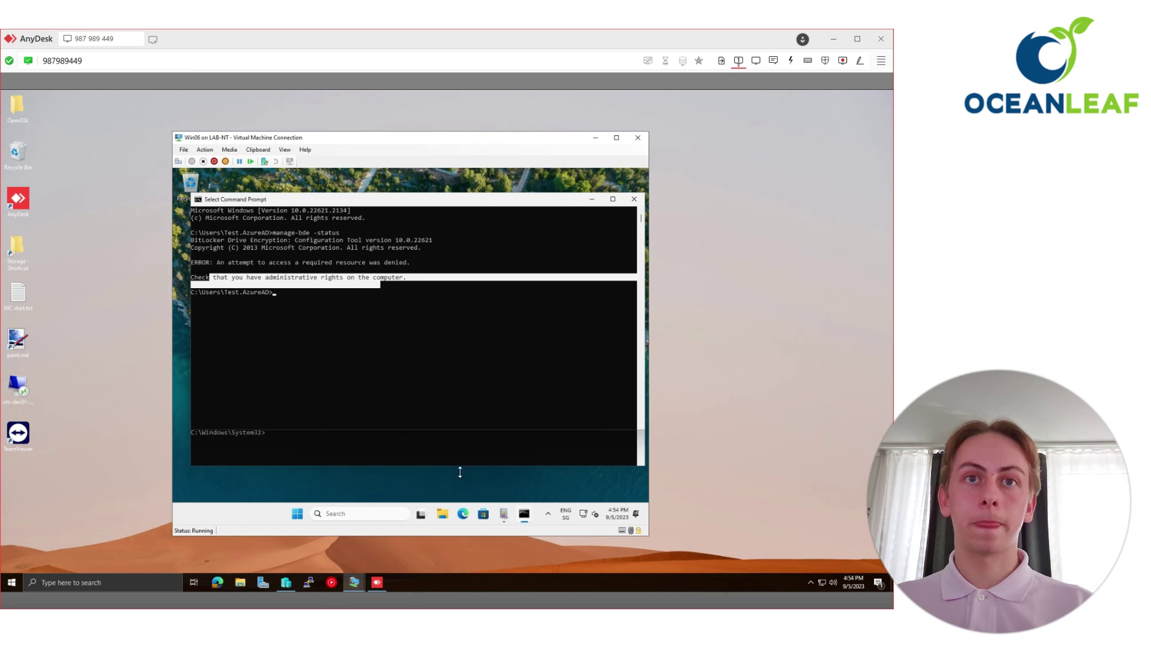
# Bring Event Viewer forward and refresh the LAPS Operational log to load the new 4:53:53 PM events.
pyautogui.click(504, 513)
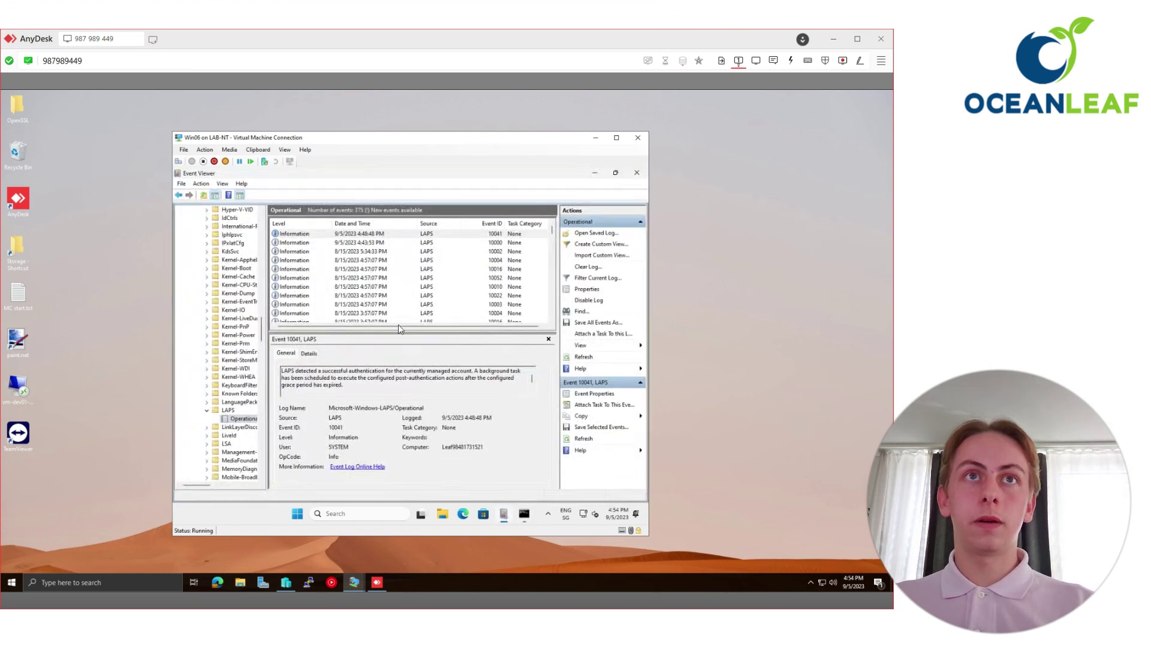
pyautogui.scroll(2, 239, 293)
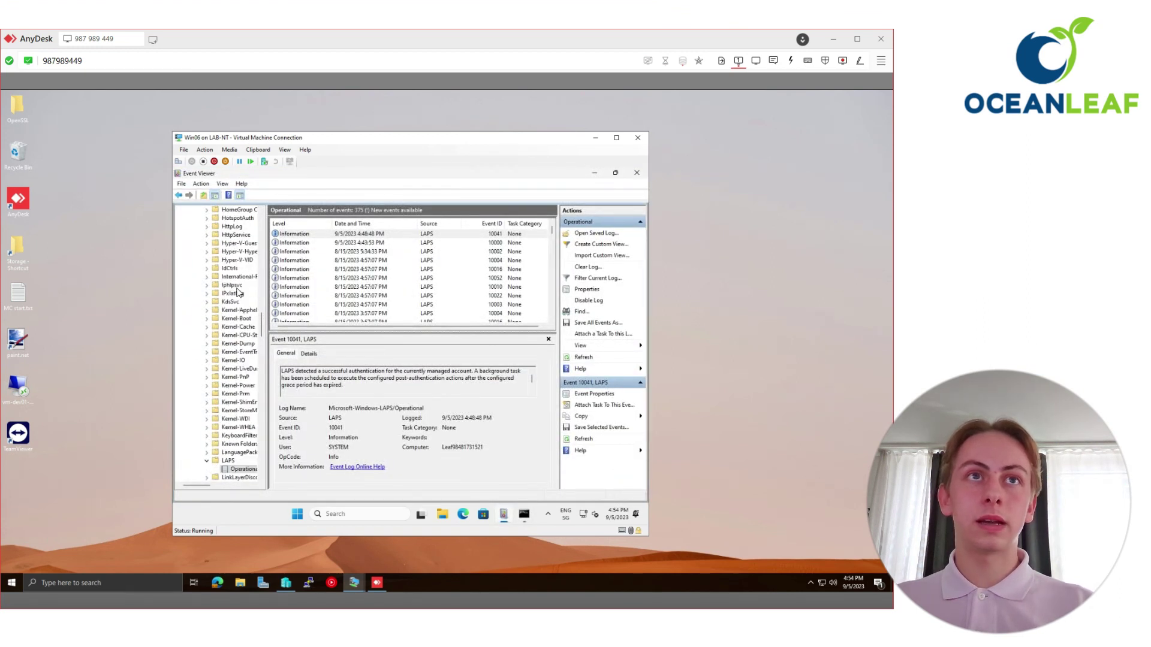
pyautogui.scroll(4, 239, 293)
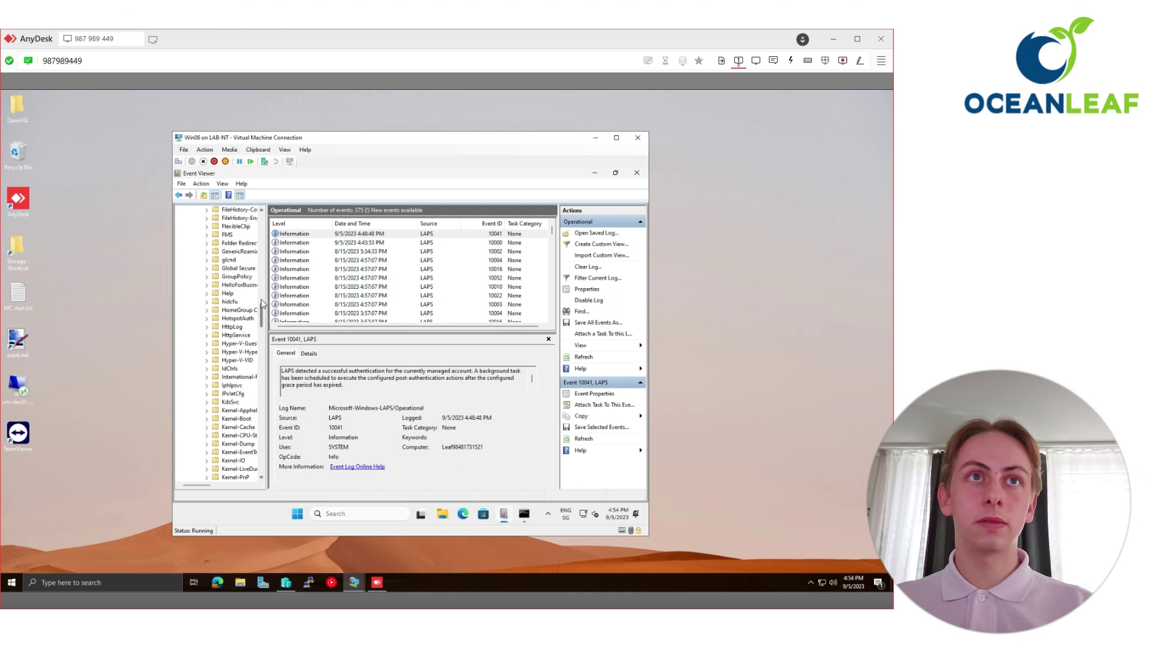
pyautogui.scroll(10, 261, 300)
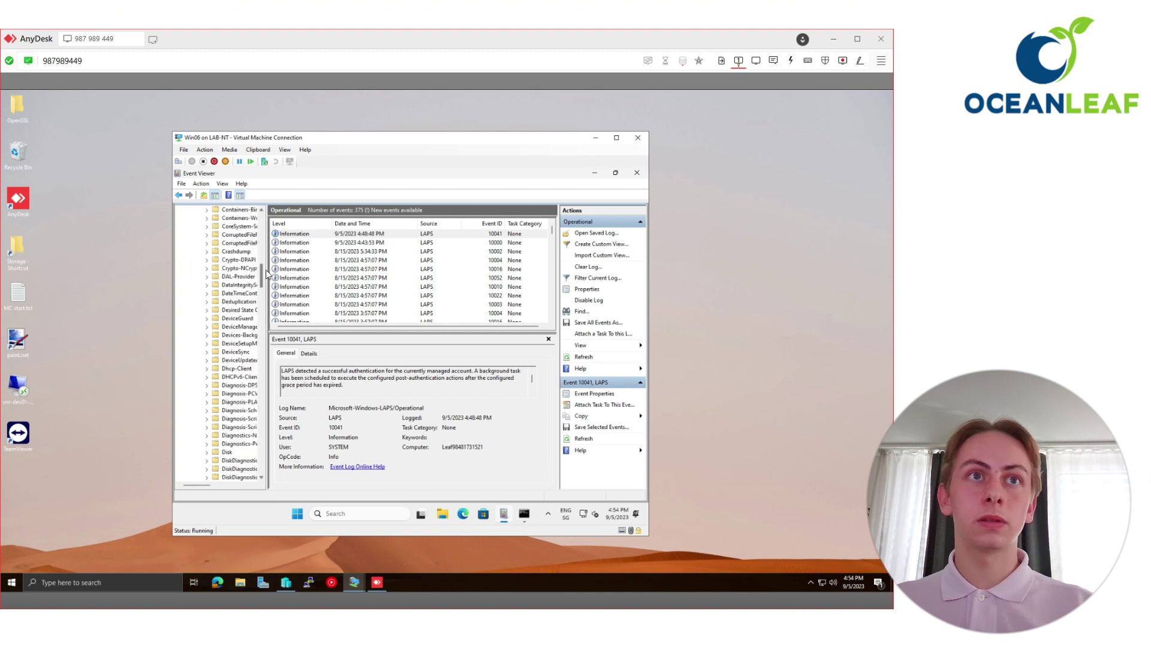
pyautogui.moveTo(262, 273); pyautogui.dragTo(262, 343)
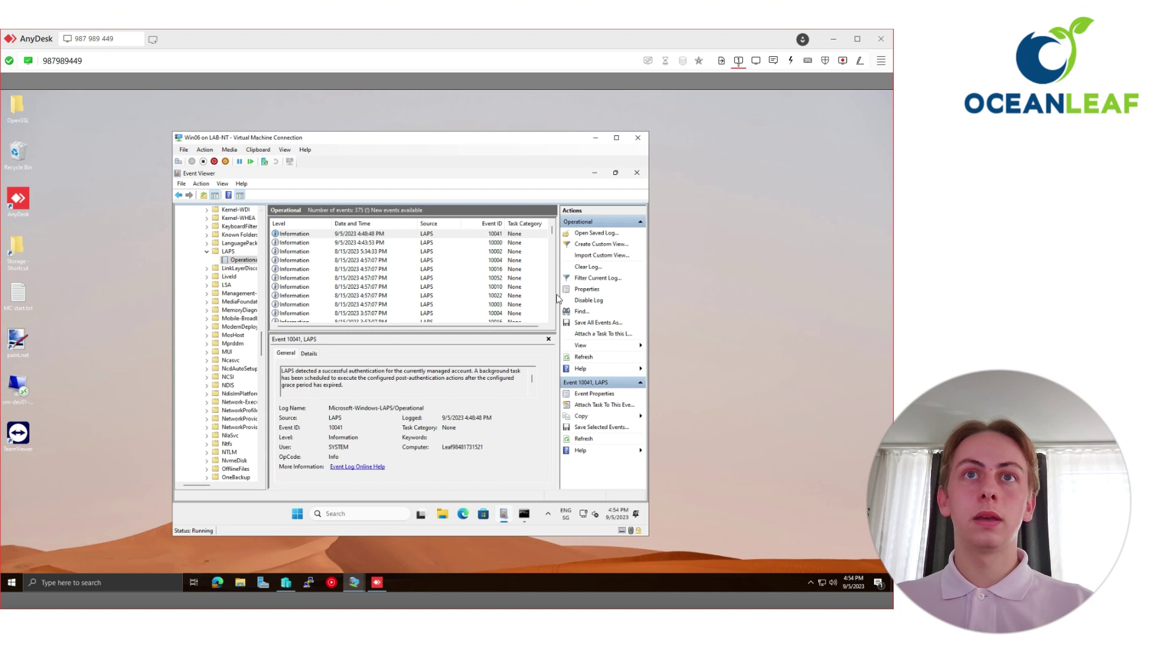
pyautogui.click(584, 356)
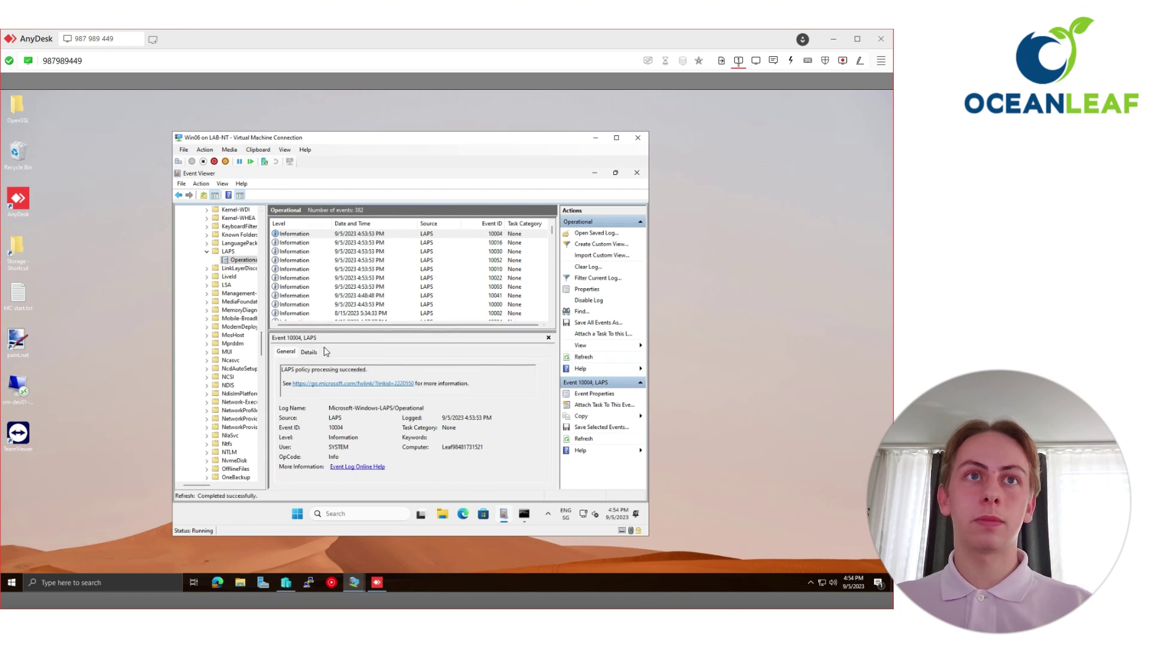
# Review the new LAPS events 10016, 10030, 10052, 10022, 10010, 10003 and 10041.
pyautogui.click(312, 243)
pyautogui.click(305, 252)
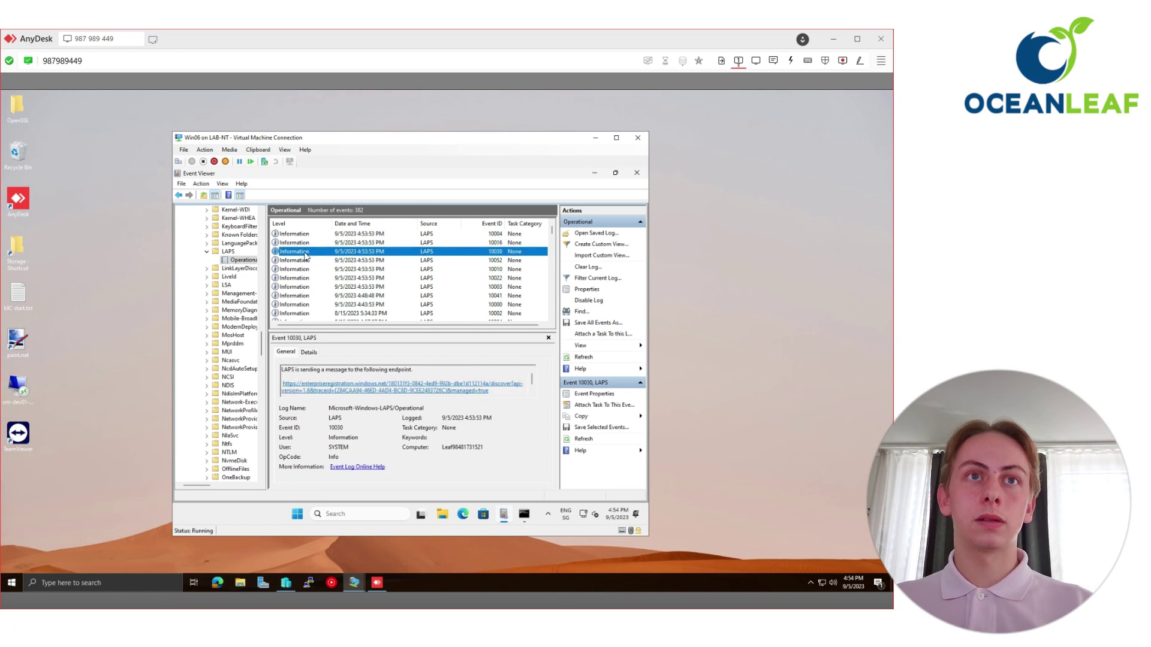
pyautogui.click(305, 262)
pyautogui.click(300, 277)
pyautogui.press('Up')
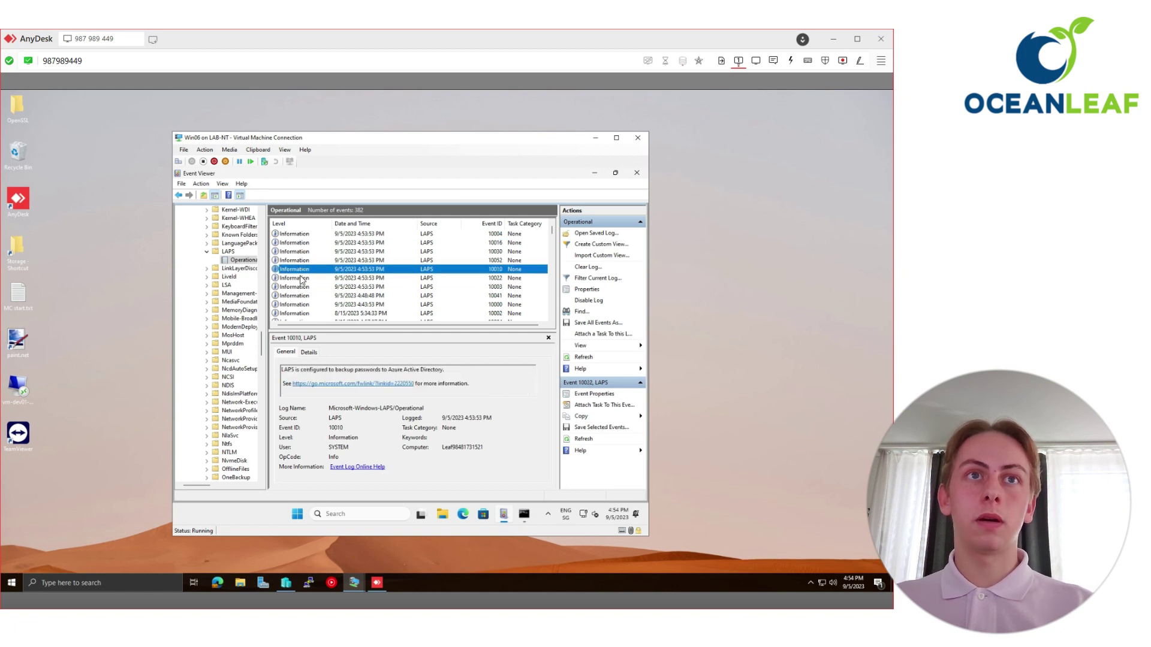
pyautogui.click(301, 286)
pyautogui.click(301, 296)
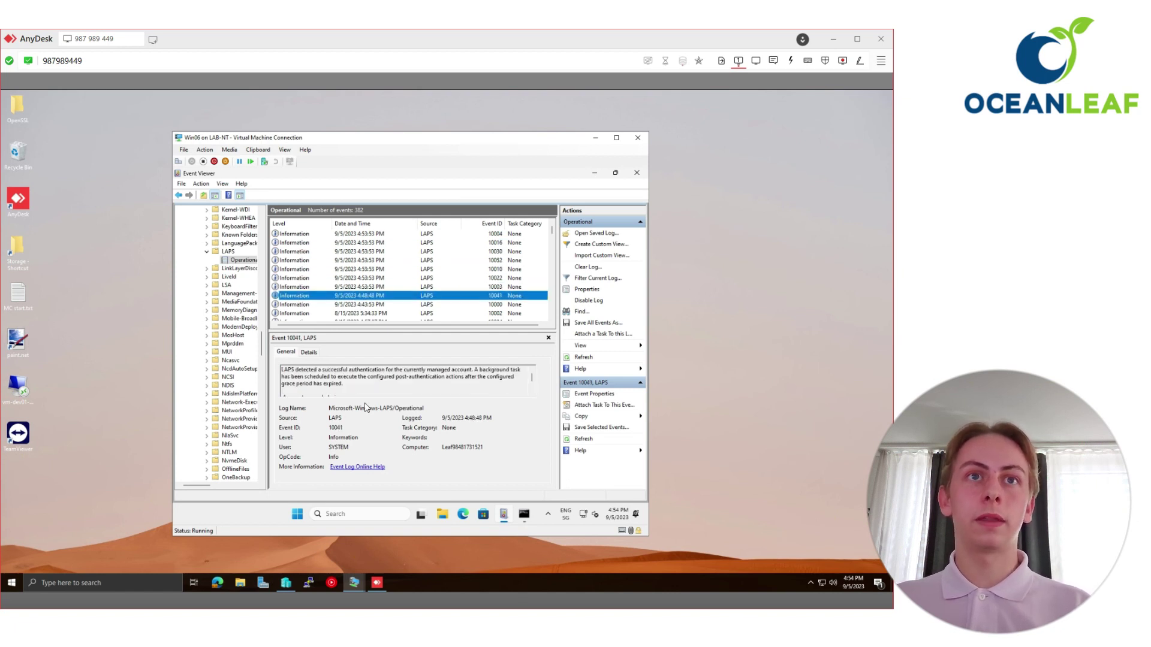